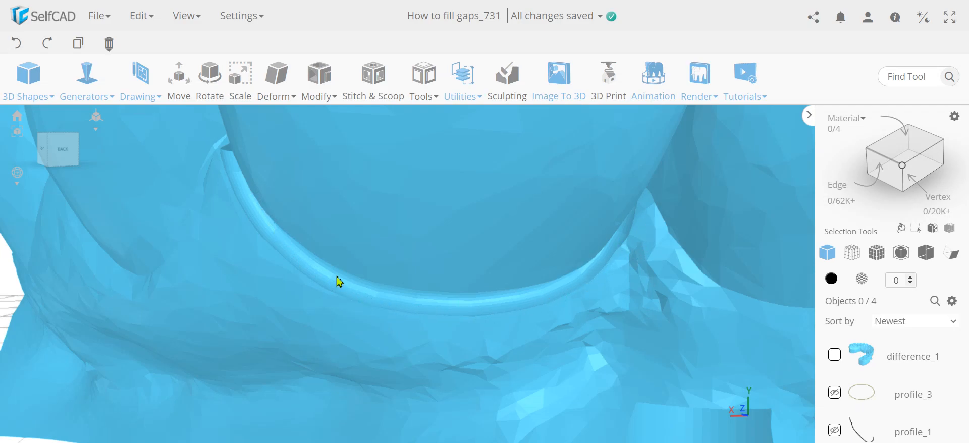
# - Start recording a new tutorial, agreeing to clear the scene
pyautogui.scroll(-5, 339, 281)
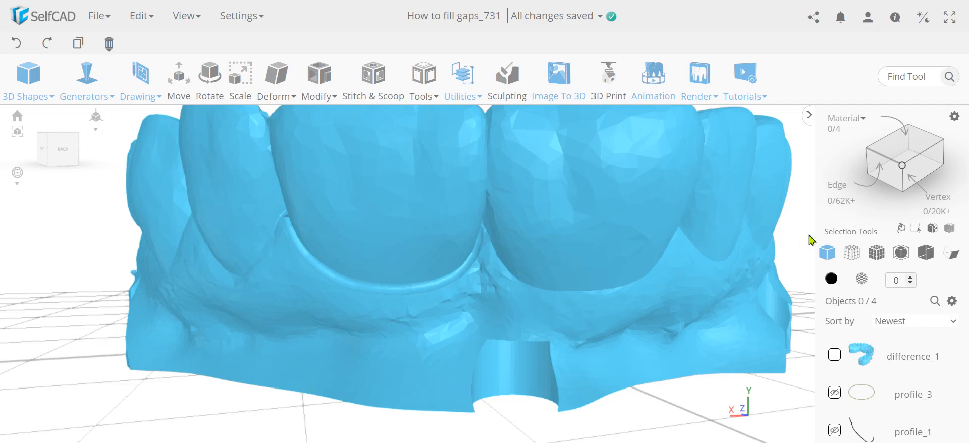
pyautogui.click(741, 85)
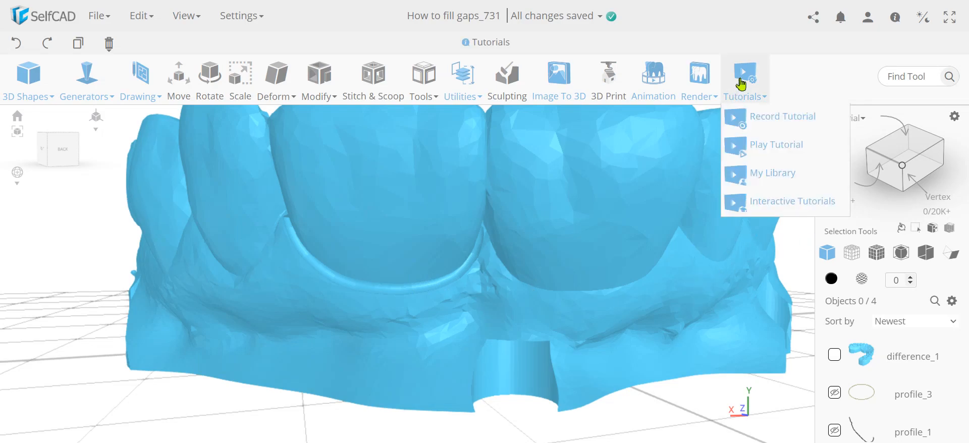
pyautogui.click(765, 122)
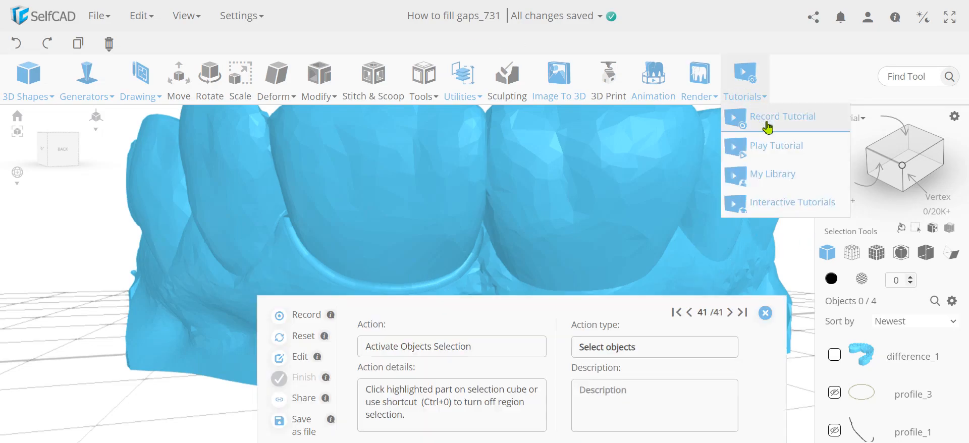
pyautogui.click(306, 317)
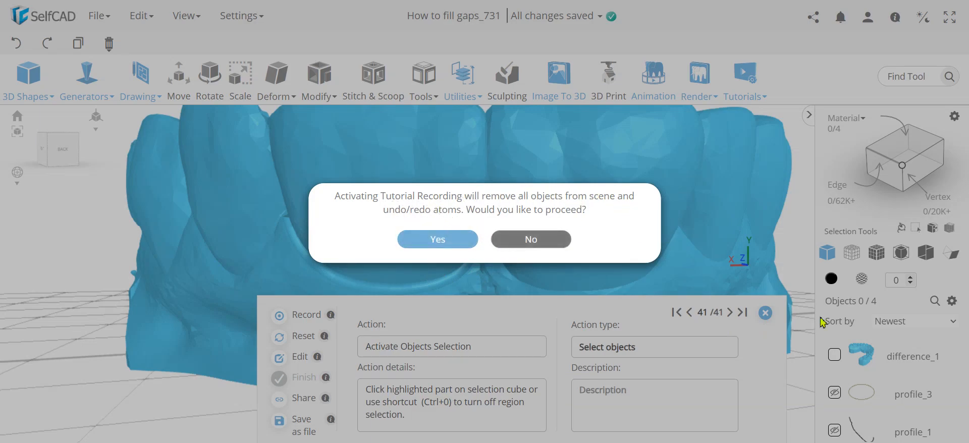
pyautogui.click(452, 245)
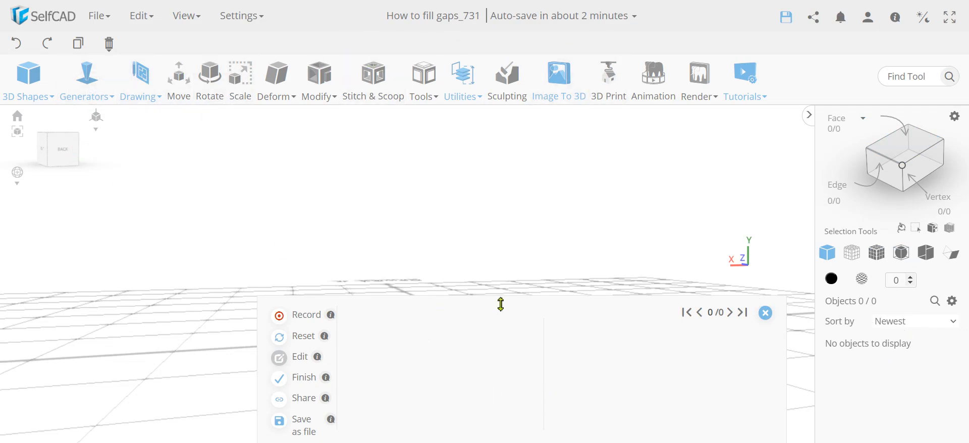
# - Import the How to fix teeth gap.selfcad file into the scene
pyautogui.click(98, 16)
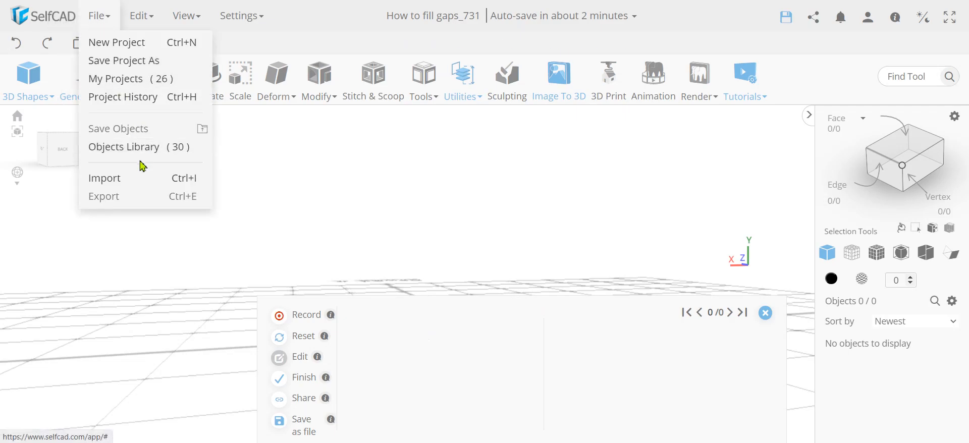
pyautogui.click(129, 178)
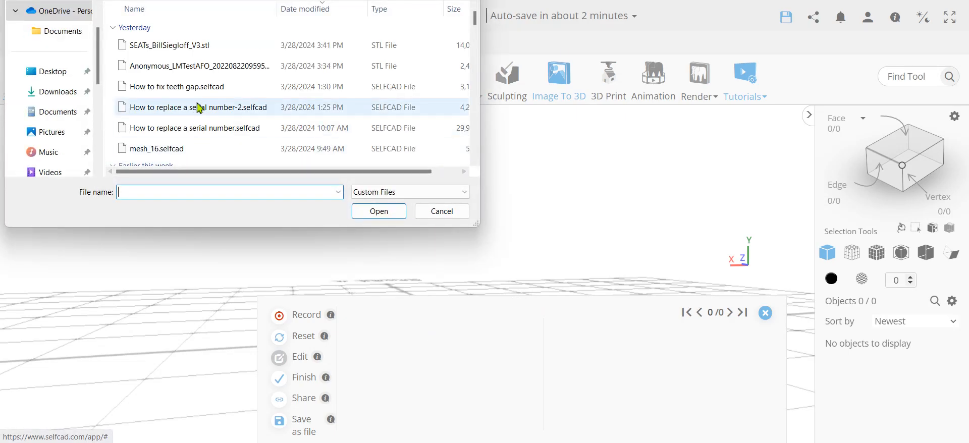
pyautogui.click(198, 88)
pyautogui.click(385, 216)
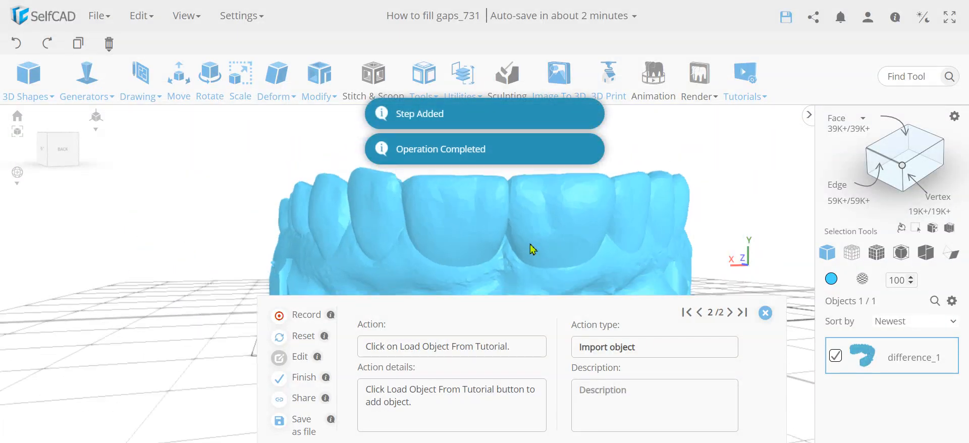
# - Switch the selection mode to polygon selection
pyautogui.scroll(5, 532, 249)
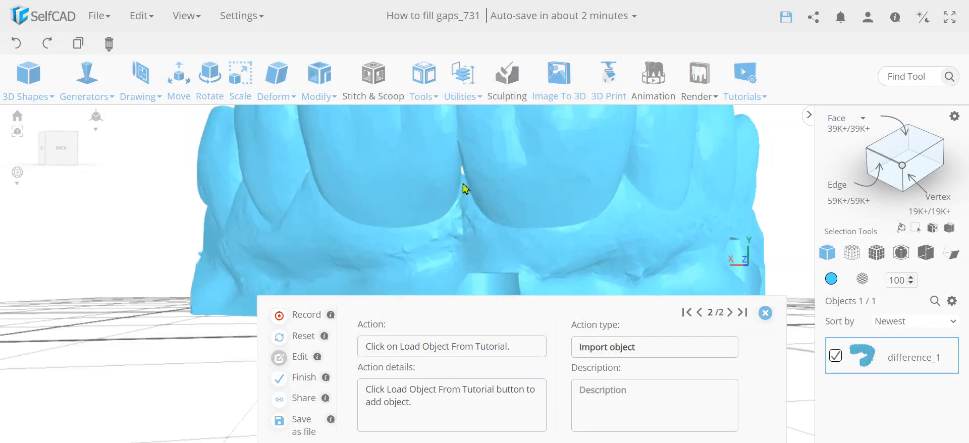
pyautogui.scroll(3, 465, 189)
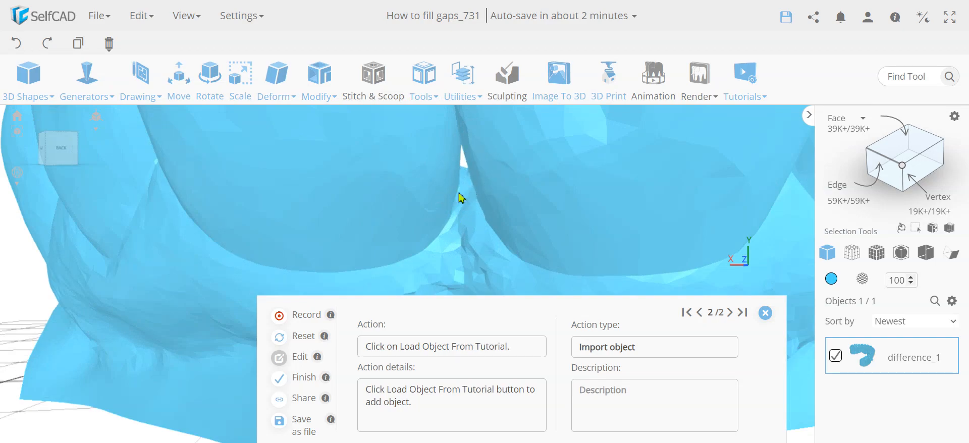
pyautogui.scroll(-8, 470, 202)
pyautogui.moveTo(422, 219); pyautogui.dragTo(397, 275)
pyautogui.moveTo(580, 252); pyautogui.dragTo(313, 243)
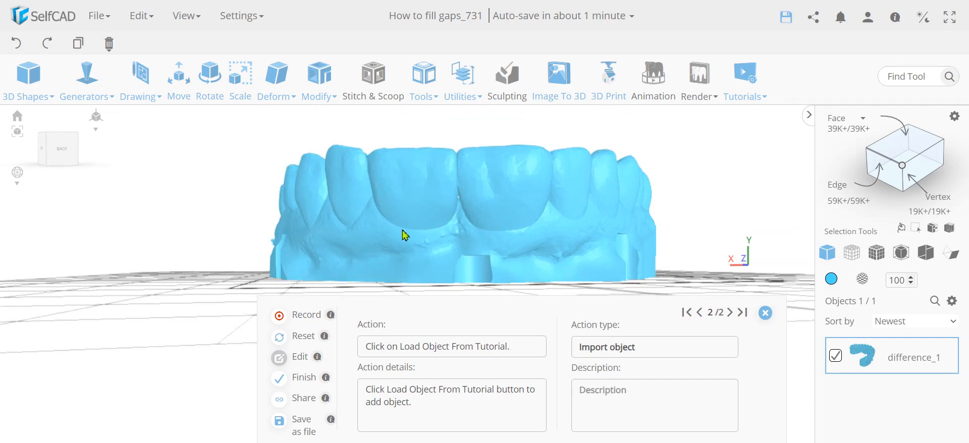
pyautogui.moveTo(400, 232); pyautogui.dragTo(366, 235)
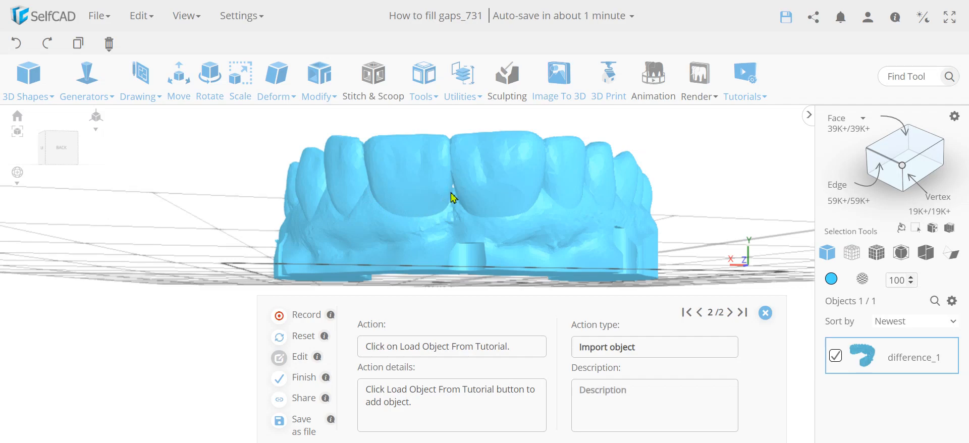
pyautogui.moveTo(844, 115)
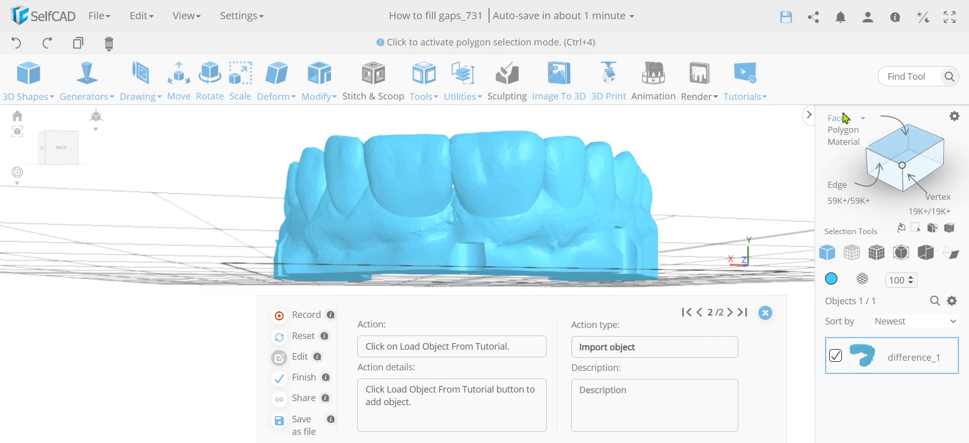
pyautogui.click(846, 130)
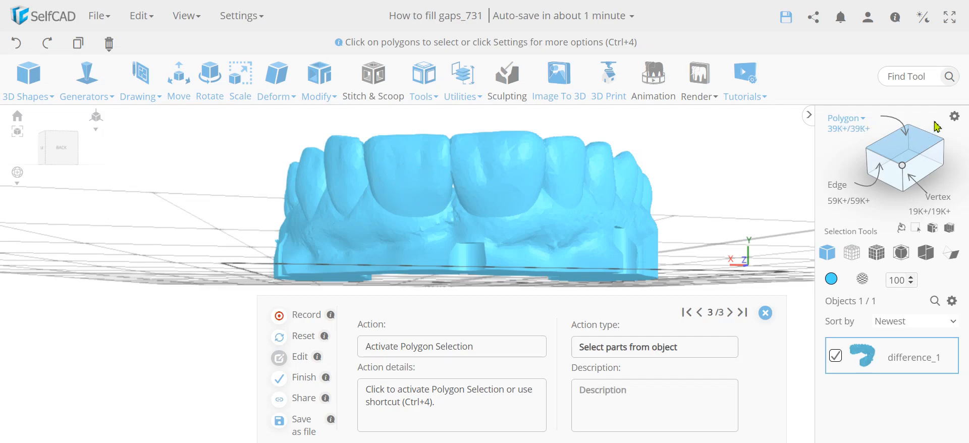
# - Open the polygon selection settings, set Tolerance to 5 and turn on Deep selection
pyautogui.click(954, 125)
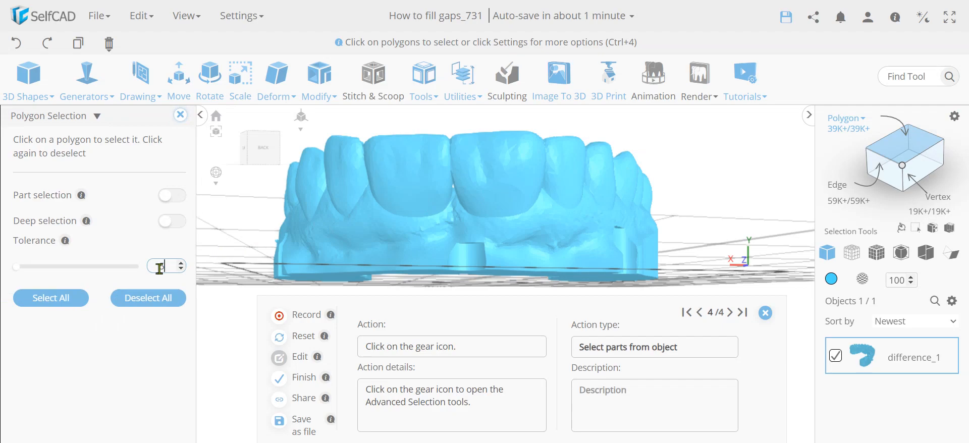
pyautogui.press('Return')
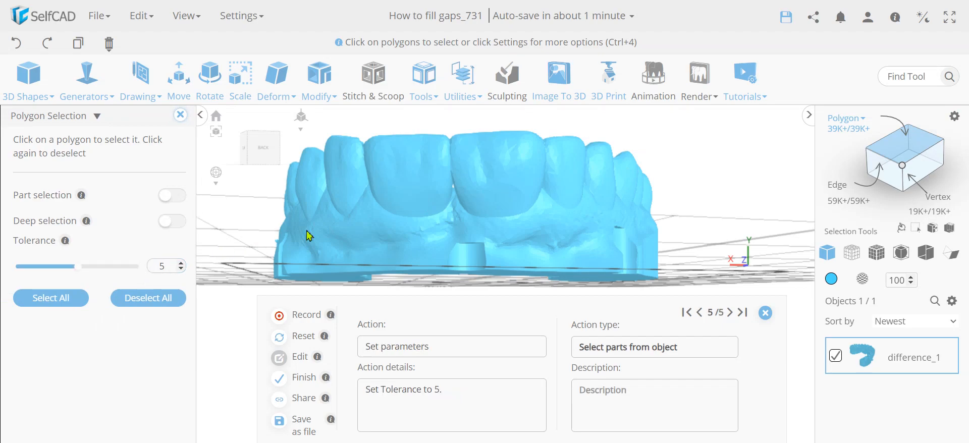
pyautogui.click(289, 235)
pyautogui.click(171, 222)
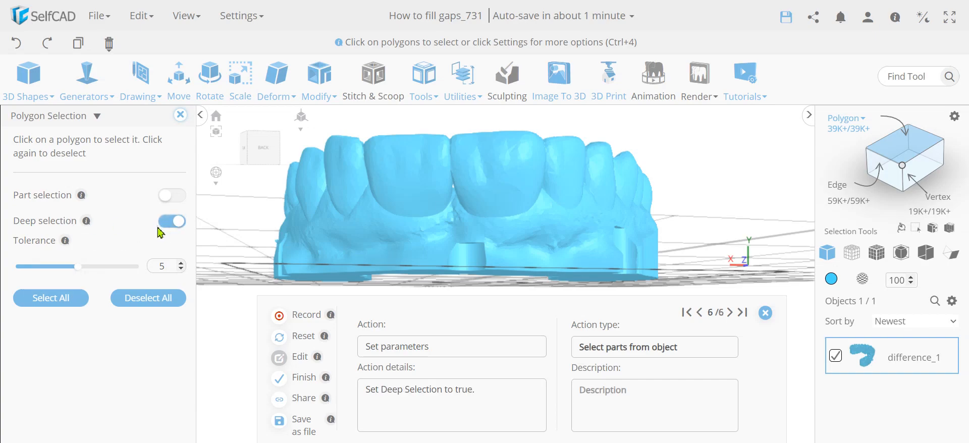
# - Select the crown surface of the front tooth to the left of the gap
pyautogui.click(418, 182)
pyautogui.moveTo(732, 163); pyautogui.dragTo(701, 154)
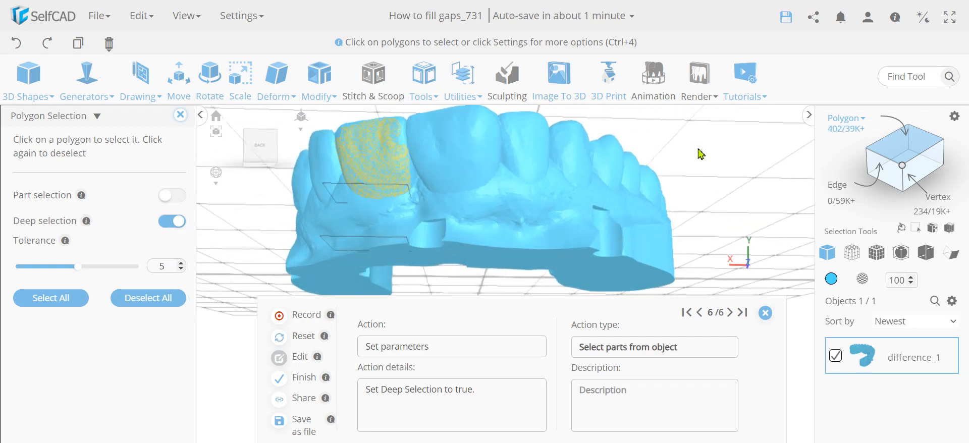
pyautogui.click(414, 183)
# - Lower the polygon selection tolerance to 0
pyautogui.moveTo(699, 162); pyautogui.dragTo(335, 221)
pyautogui.scroll(5, 413, 160)
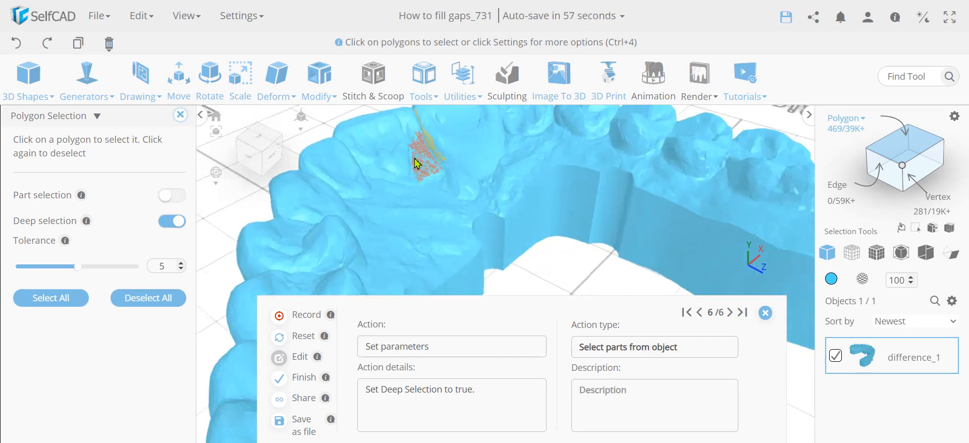
pyautogui.moveTo(303, 180); pyautogui.dragTo(291, 193)
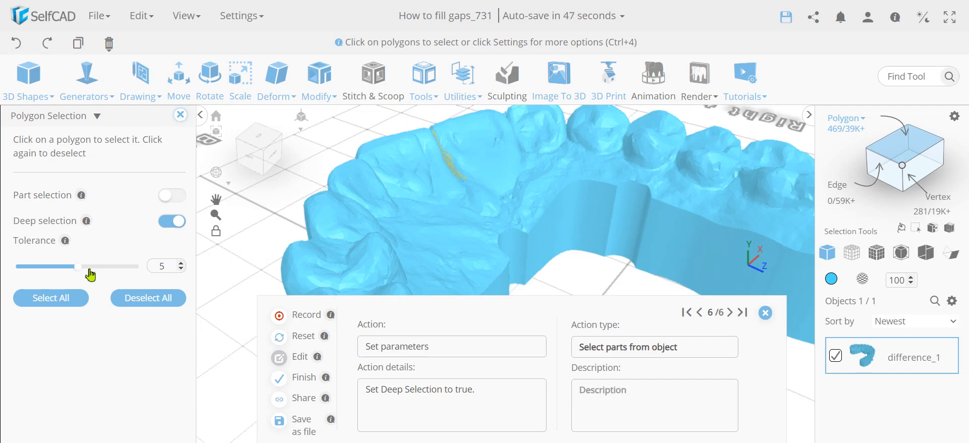
pyautogui.moveTo(78, 267); pyautogui.dragTo(16, 268)
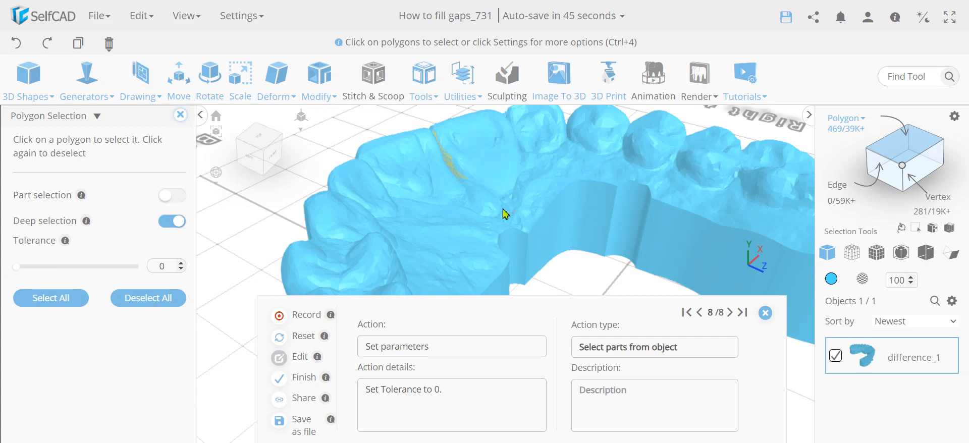
# - Close the selection settings and copy the selected tooth polygons into a new object
pyautogui.moveTo(478, 194); pyautogui.dragTo(419, 126)
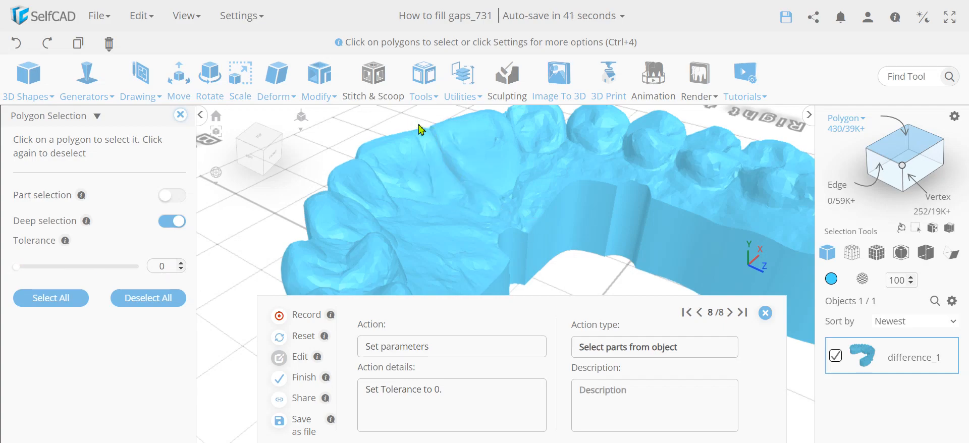
pyautogui.moveTo(243, 253); pyautogui.dragTo(540, 220, button='right')
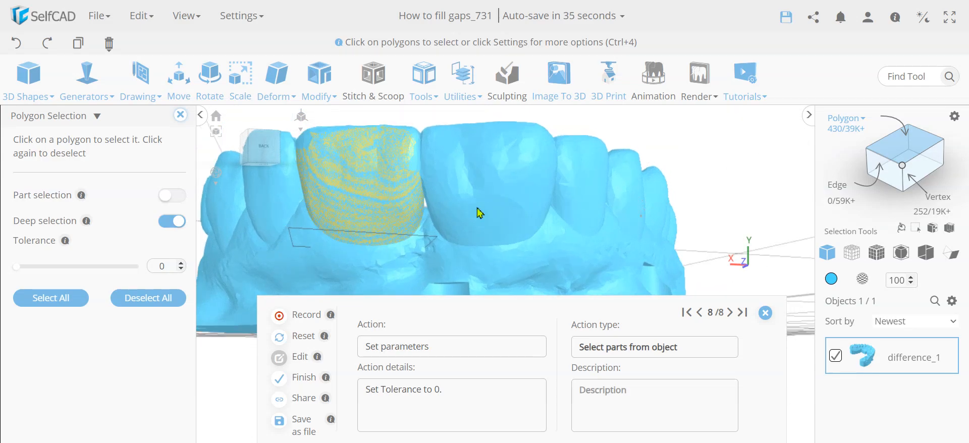
pyautogui.click(180, 115)
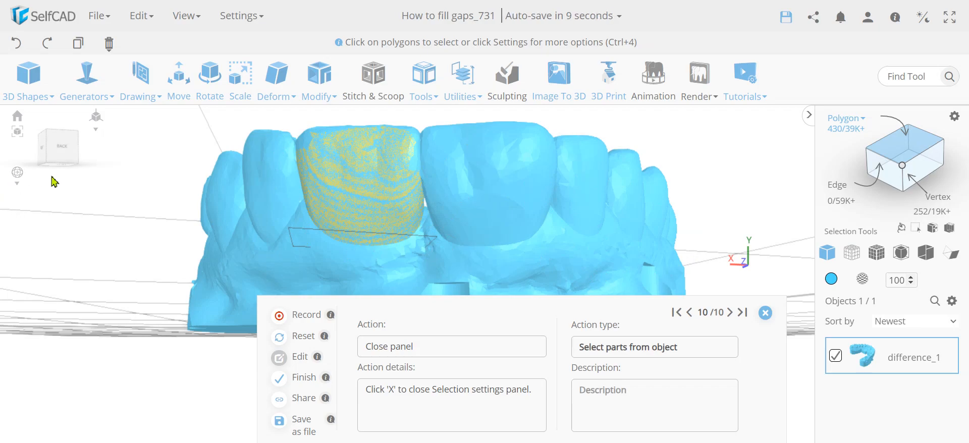
pyautogui.click(81, 47)
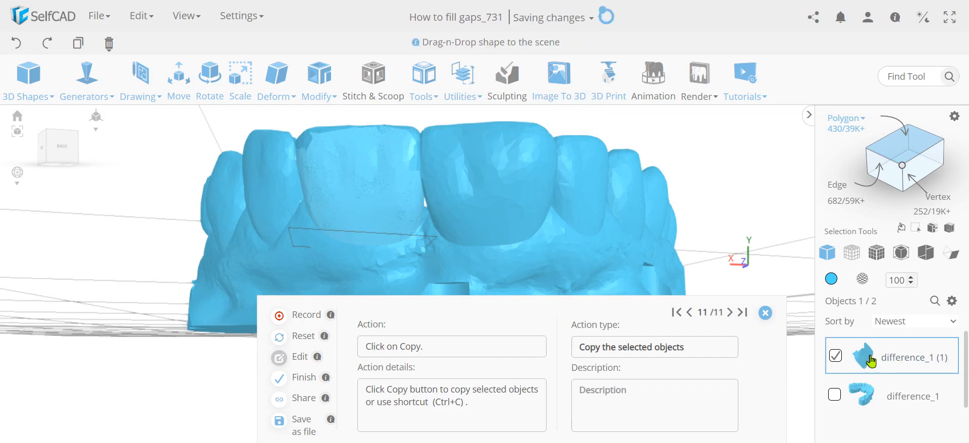
# - Open the edge selection settings, then undo the last two actions
pyautogui.click(874, 160)
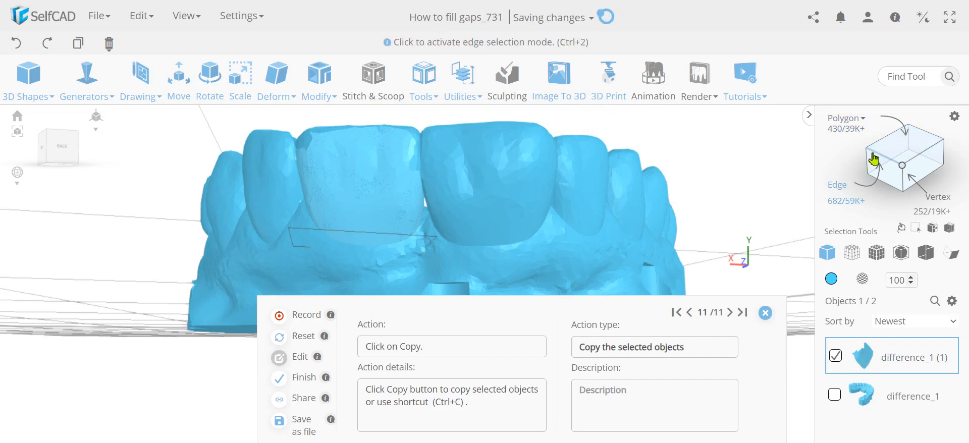
pyautogui.click(955, 116)
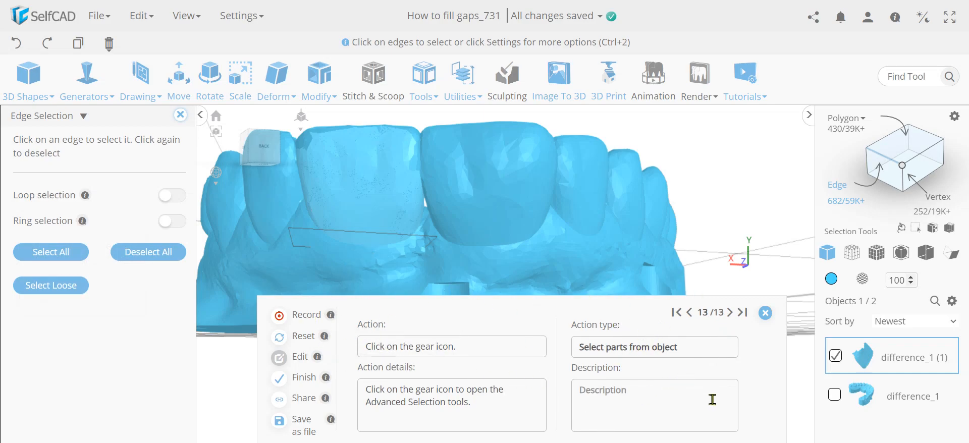
pyautogui.click(19, 46)
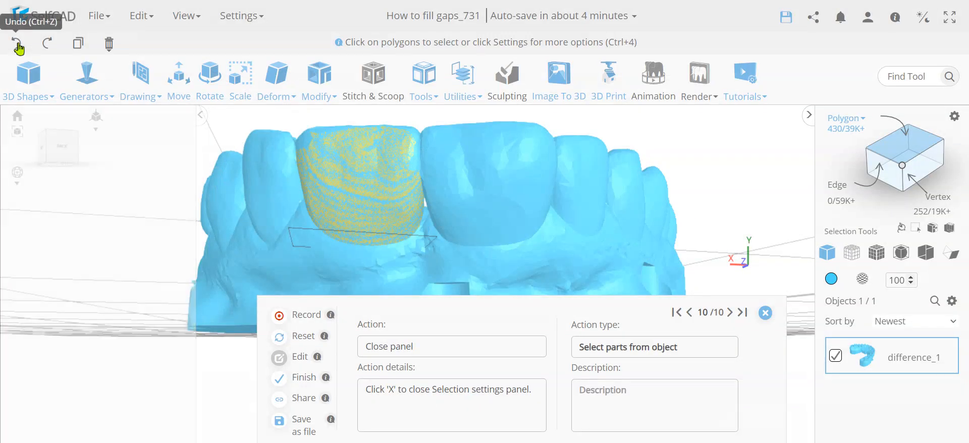
pyautogui.click(19, 46)
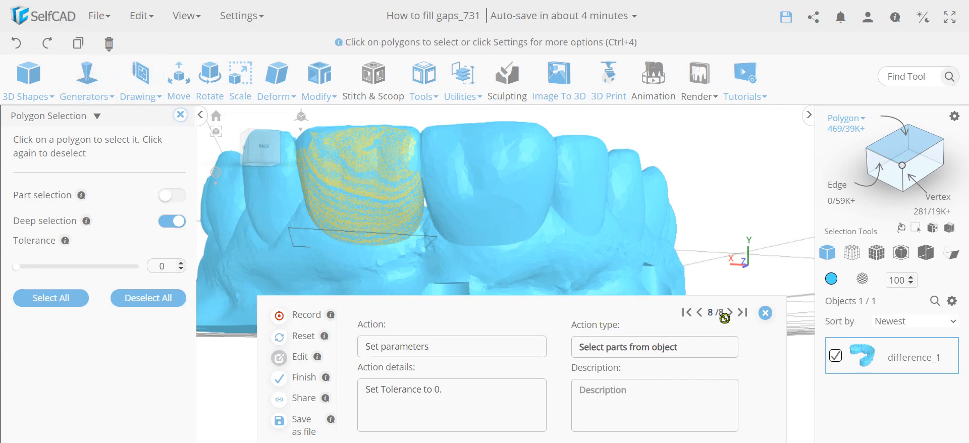
# - Step back and forward through the recorded tutorial actions
pyautogui.click(700, 313)
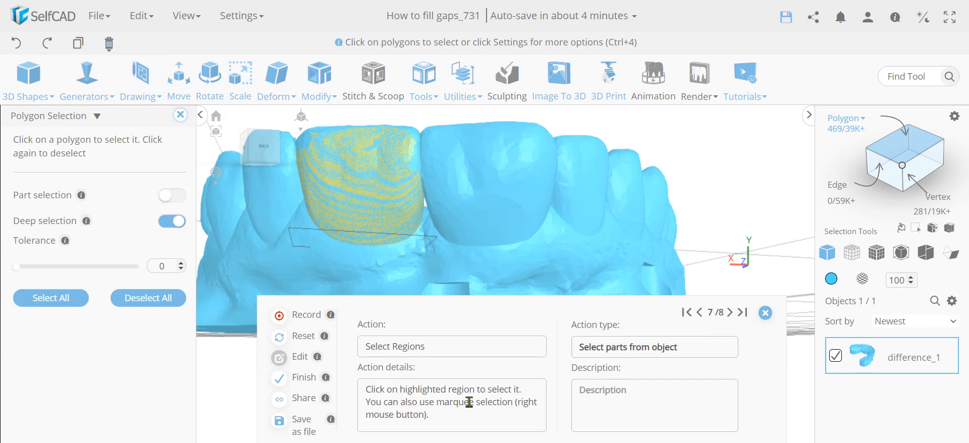
pyautogui.click(701, 315)
pyautogui.click(730, 313)
pyautogui.click(730, 314)
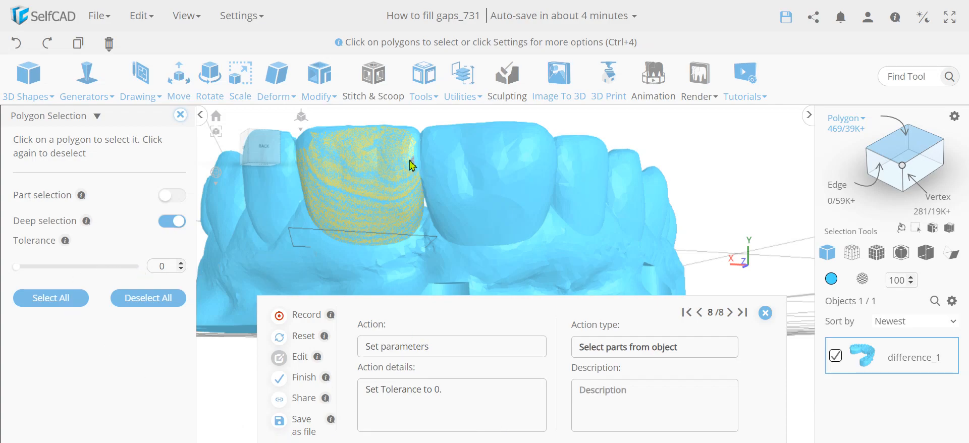
# - Copy the selected tooth polygons into a new object
pyautogui.moveTo(748, 200); pyautogui.dragTo(375, 238)
pyautogui.scroll(3, 398, 160)
pyautogui.scroll(2, 402, 167)
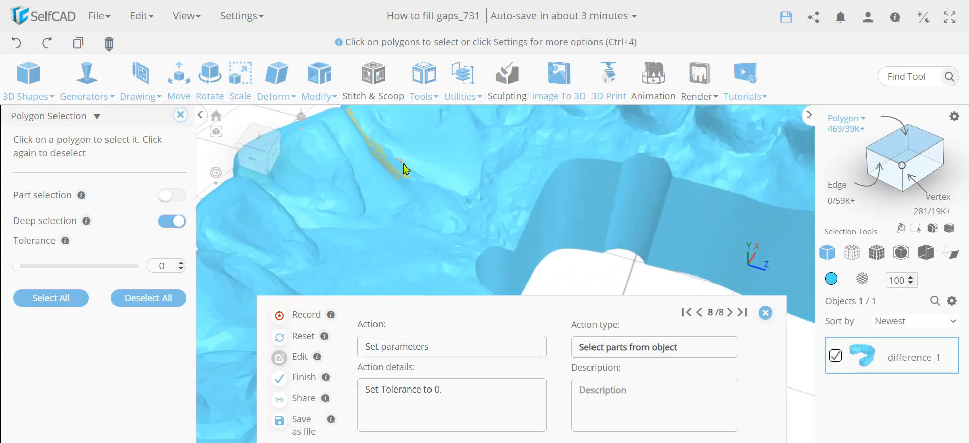
pyautogui.scroll(-3, 433, 196)
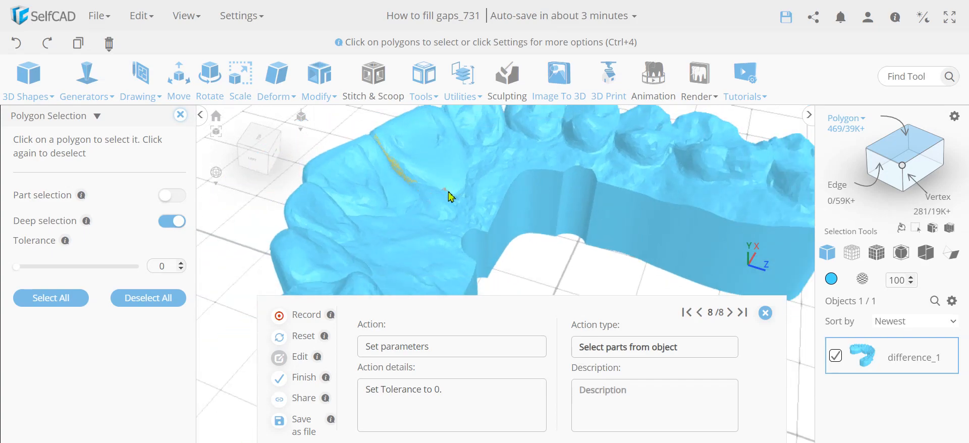
pyautogui.moveTo(437, 200); pyautogui.dragTo(367, 129)
pyautogui.moveTo(223, 278); pyautogui.dragTo(605, 248, button='right')
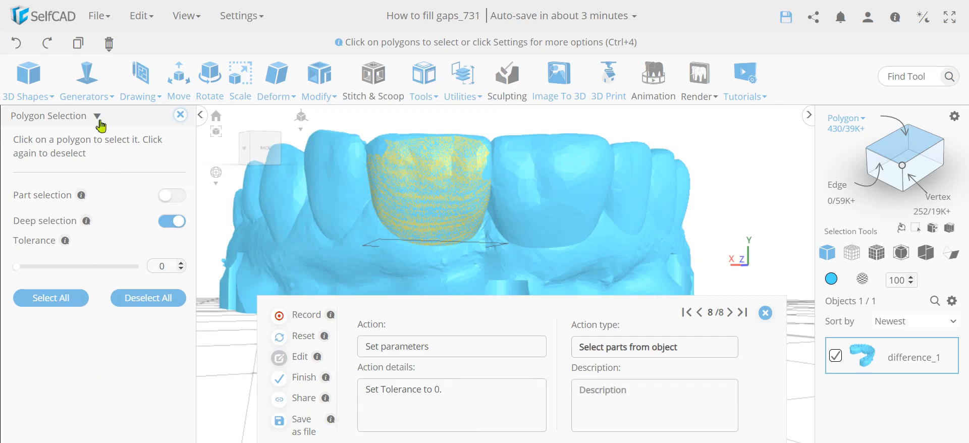
pyautogui.click(78, 43)
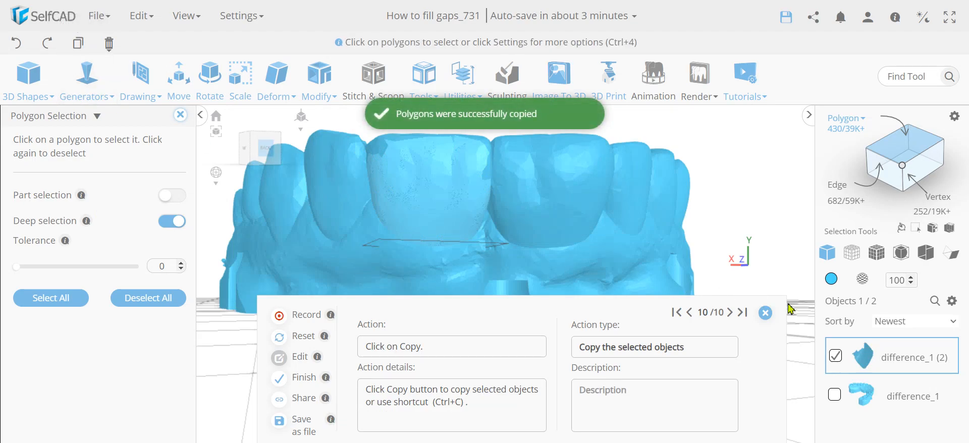
# - Switch to edge selection, select the loose border edges of the copied tooth, and copy them into a new outline object
pyautogui.click(890, 160)
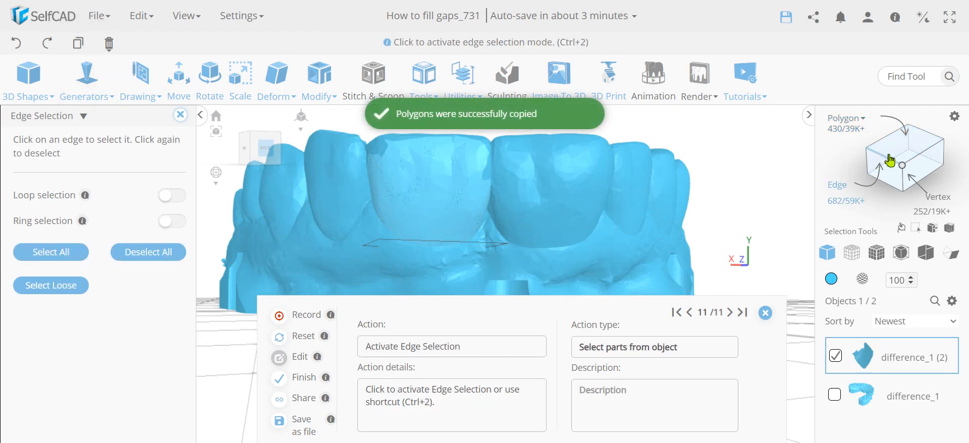
pyautogui.click(56, 292)
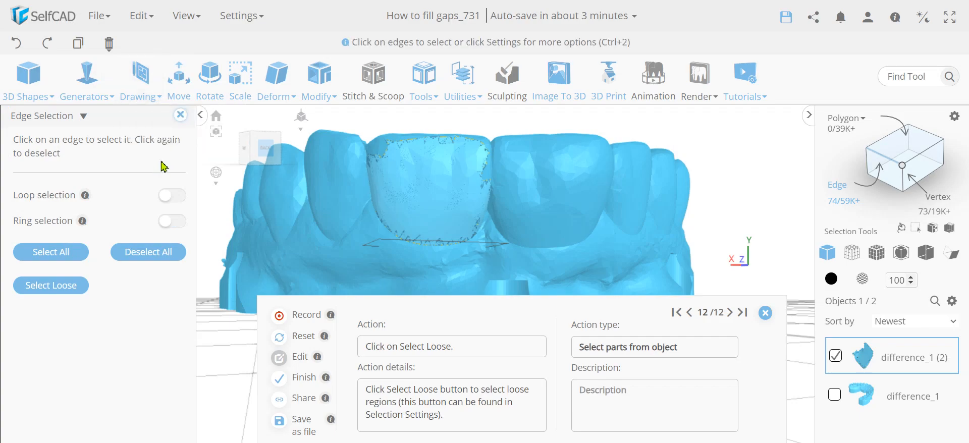
pyautogui.click(180, 115)
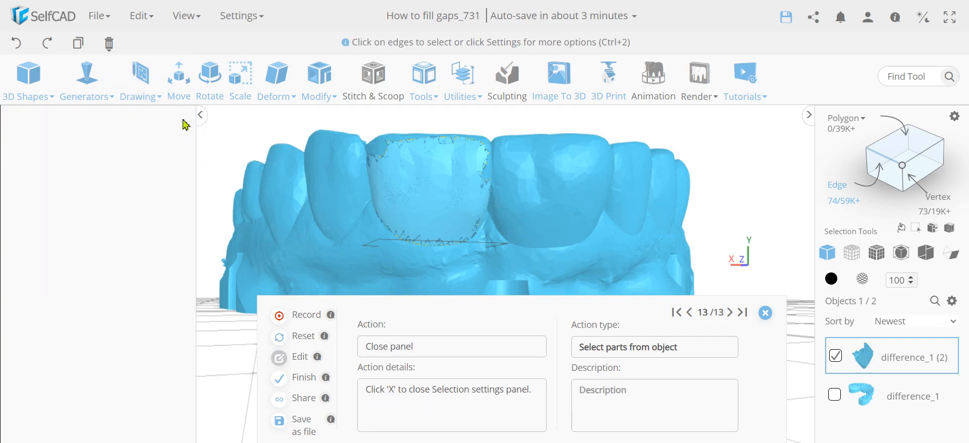
pyautogui.click(78, 43)
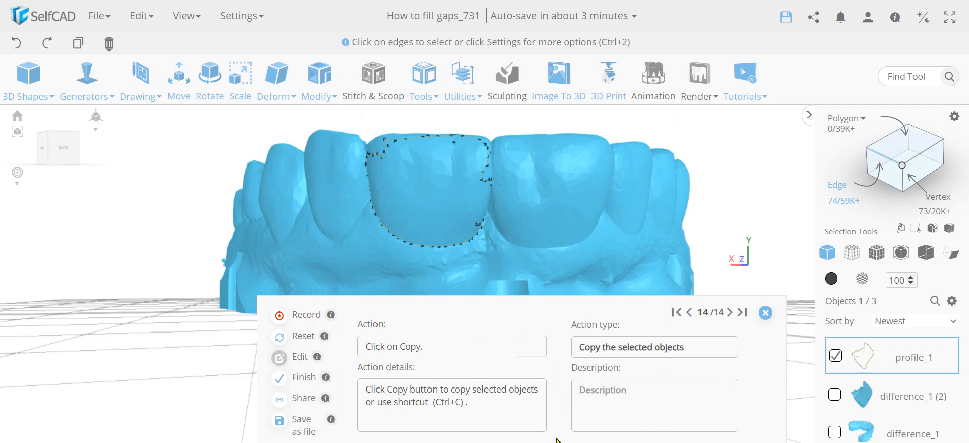
# - Select the upper edges of the copied tooth outline and delete them, keeping only the lower curve along the gum
pyautogui.moveTo(744, 184); pyautogui.dragTo(717, 189, button='right')
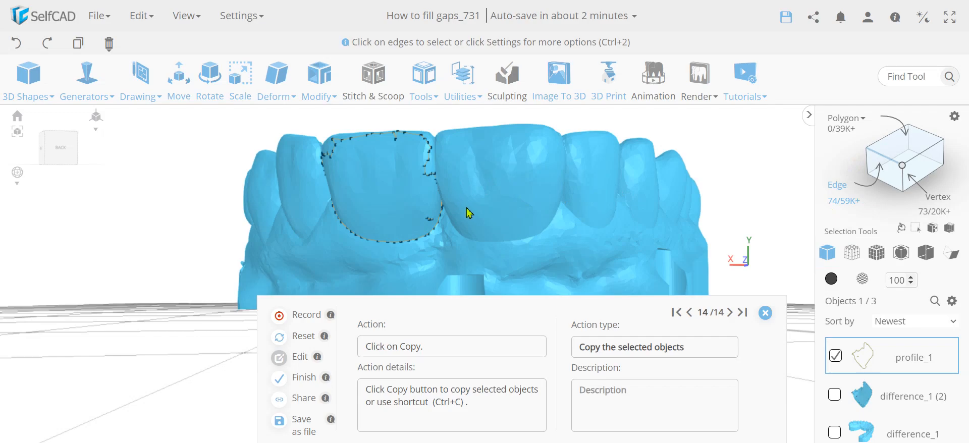
pyautogui.moveTo(469, 207); pyautogui.dragTo(311, 130)
pyautogui.moveTo(141, 209)
pyautogui.mouseDown()
pyautogui.moveTo(126, 216)
pyautogui.moveTo(148, 217)
pyautogui.moveTo(134, 220)
pyautogui.mouseUp()
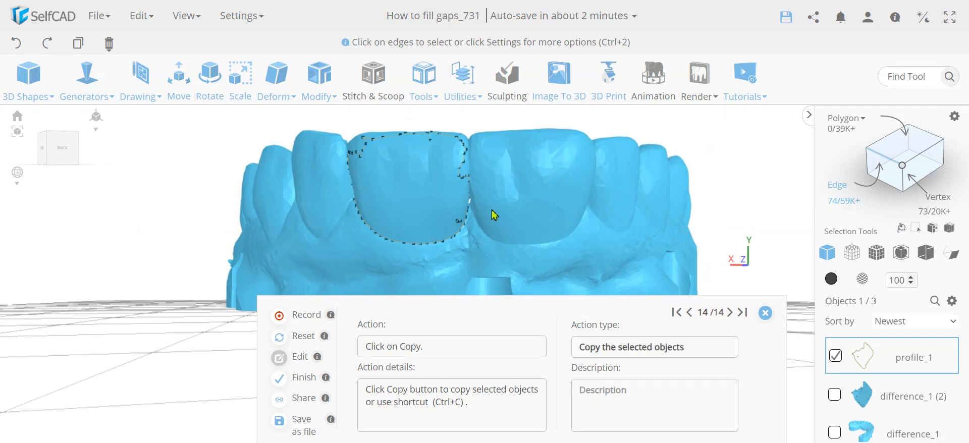
pyautogui.moveTo(489, 214); pyautogui.dragTo(363, 115)
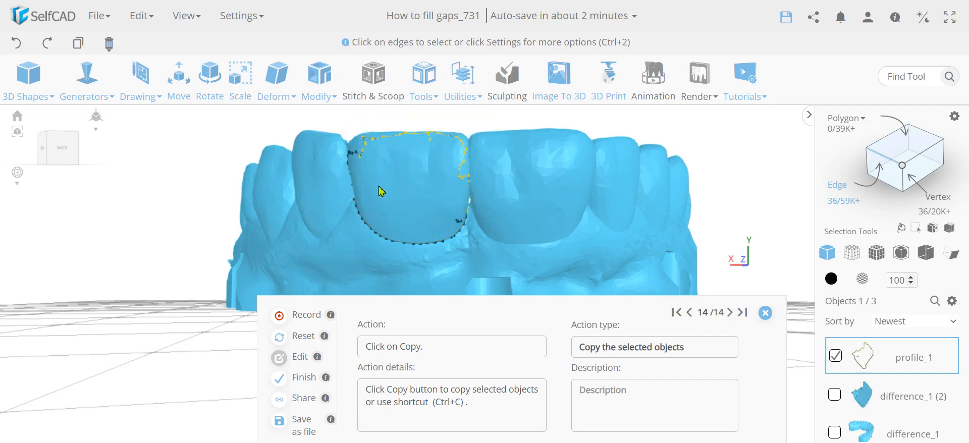
pyautogui.moveTo(383, 202); pyautogui.dragTo(329, 135)
pyautogui.moveTo(738, 181); pyautogui.dragTo(641, 194, button='right')
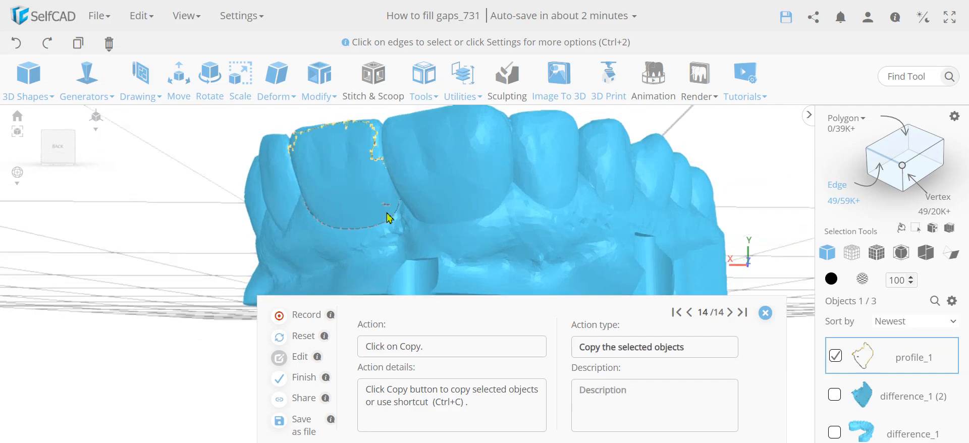
pyautogui.moveTo(391, 212); pyautogui.dragTo(375, 196)
pyautogui.moveTo(100, 257); pyautogui.dragTo(161, 263, button='right')
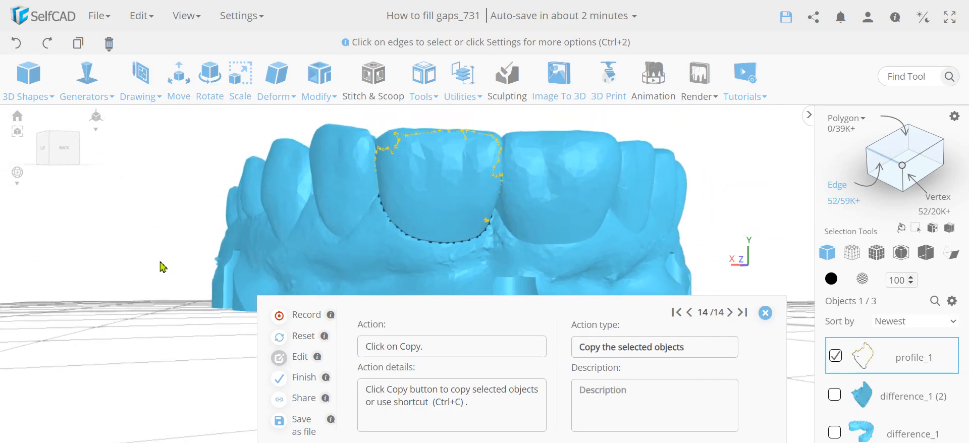
pyautogui.press('Delete')
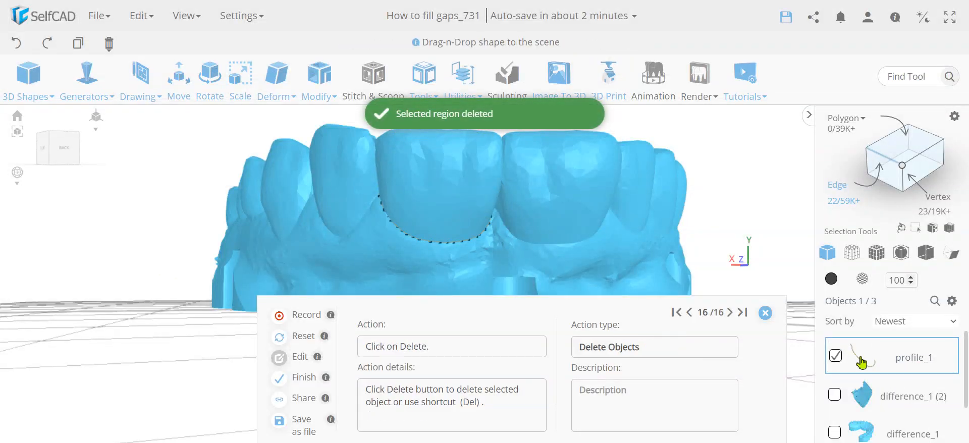
# - Deselect the curve and draw a circle with radius 2 mm using the 3D Sketch circle tool
pyautogui.moveTo(735, 226)
pyautogui.mouseDown(button='right')
pyautogui.moveTo(729, 216)
pyautogui.moveTo(692, 216)
pyautogui.moveTo(746, 219)
pyautogui.moveTo(370, 262)
pyautogui.moveTo(244, 244)
pyautogui.moveTo(215, 270)
pyautogui.moveTo(729, 221)
pyautogui.mouseUp(button='right')
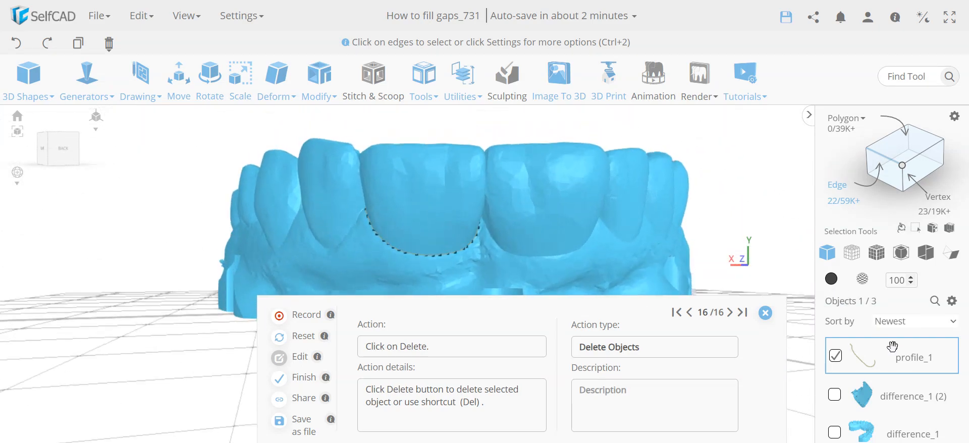
pyautogui.click(835, 357)
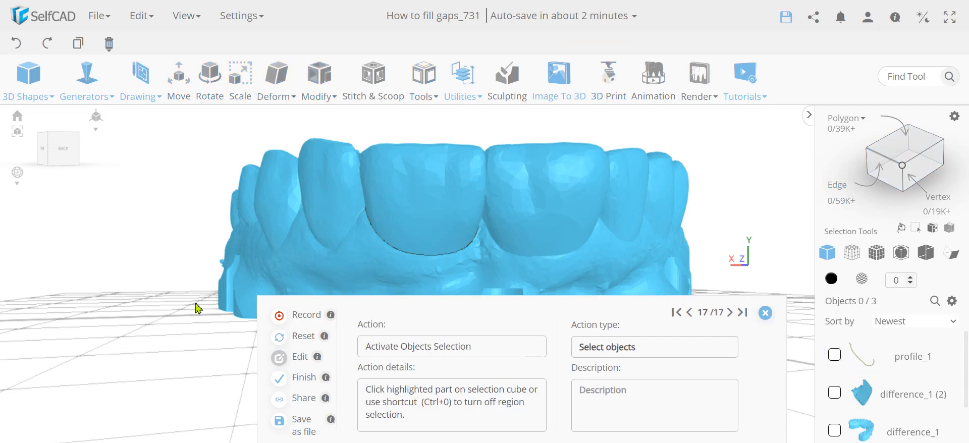
pyautogui.click(141, 87)
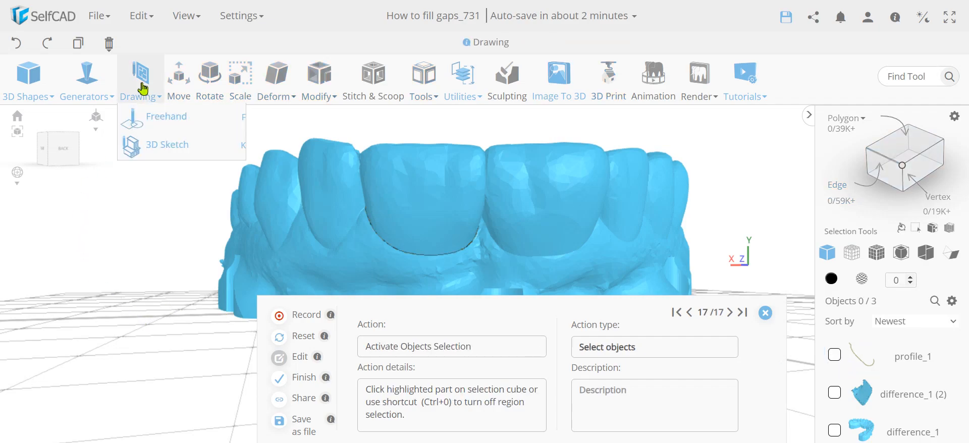
pyautogui.click(163, 146)
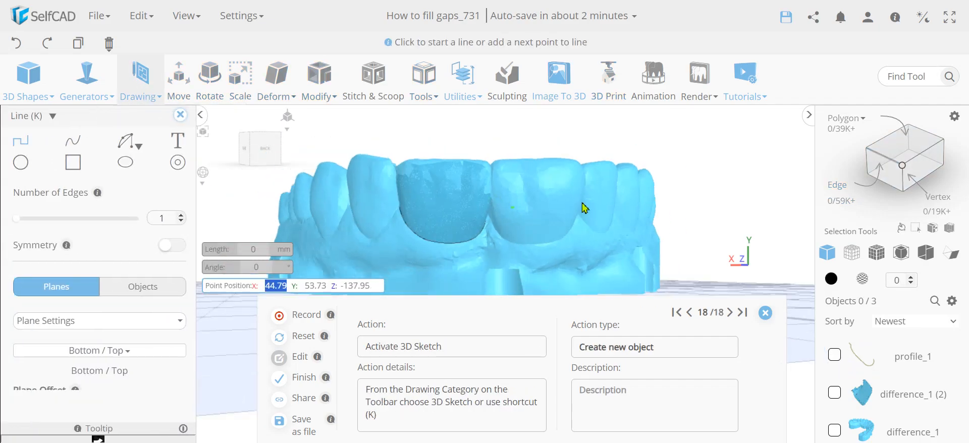
pyautogui.scroll(-5, 676, 190)
pyautogui.moveTo(335, 163); pyautogui.dragTo(321, 180, button='right')
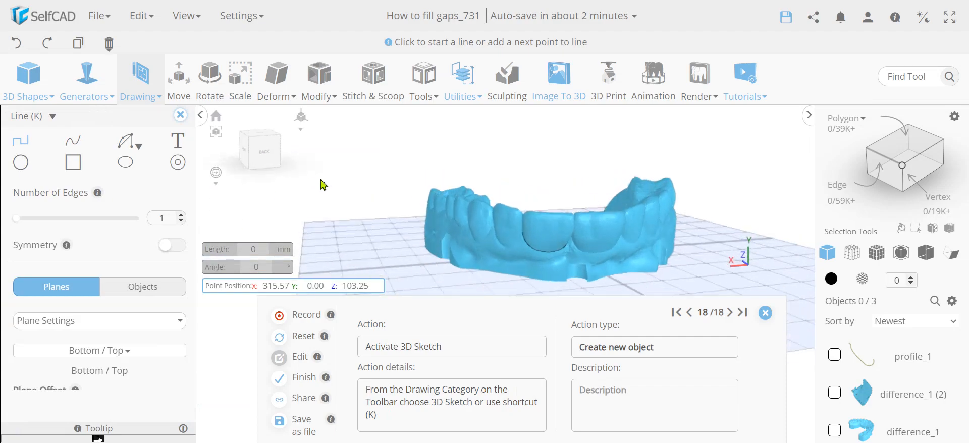
pyautogui.click(19, 165)
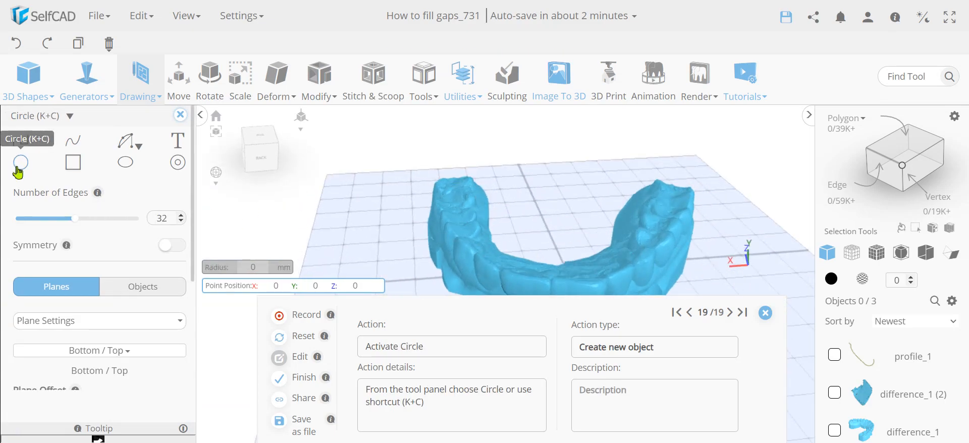
pyautogui.click(355, 225)
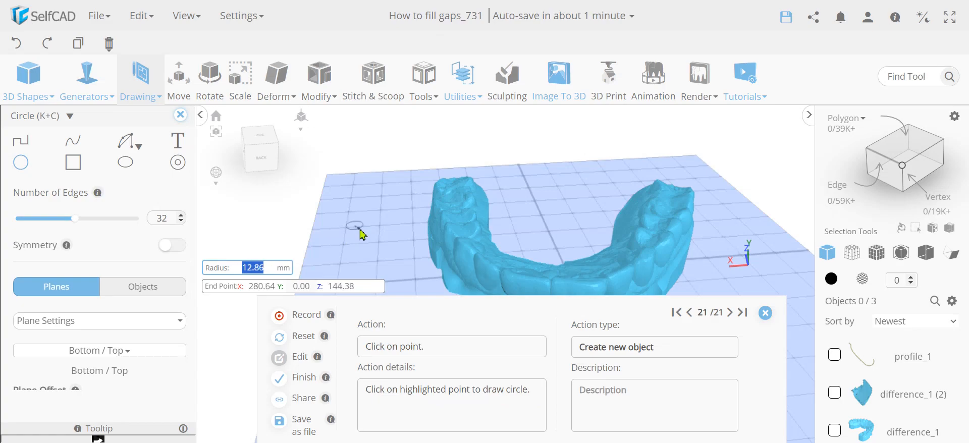
pyautogui.write('2')
pyautogui.press('Return')
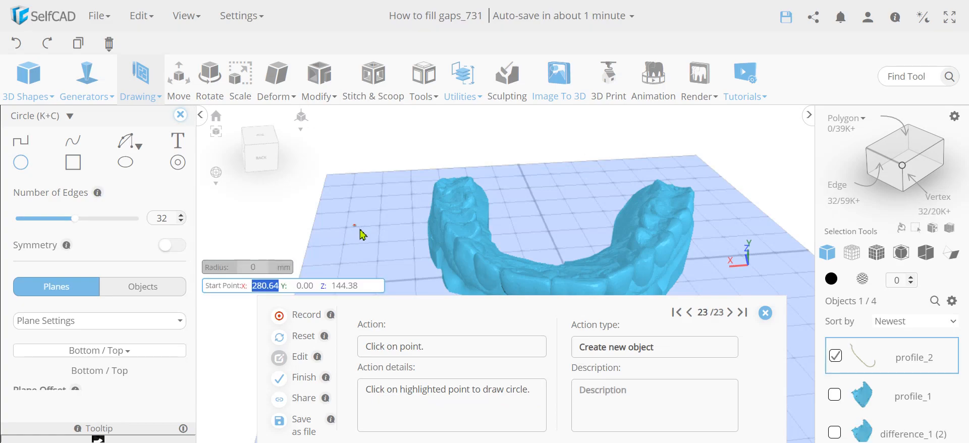
pyautogui.click(181, 117)
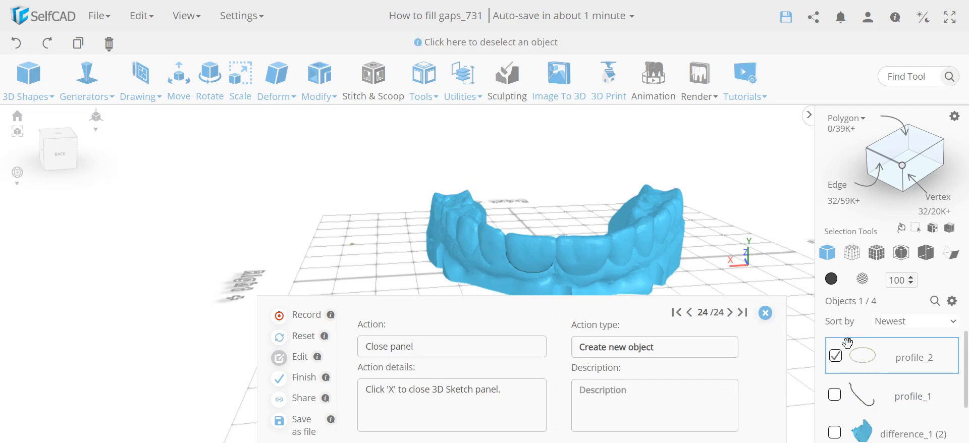
# - Select both the circle and the curve, and sweep the circle along the curve with Follow Path in Extrude mode
pyautogui.click(836, 397)
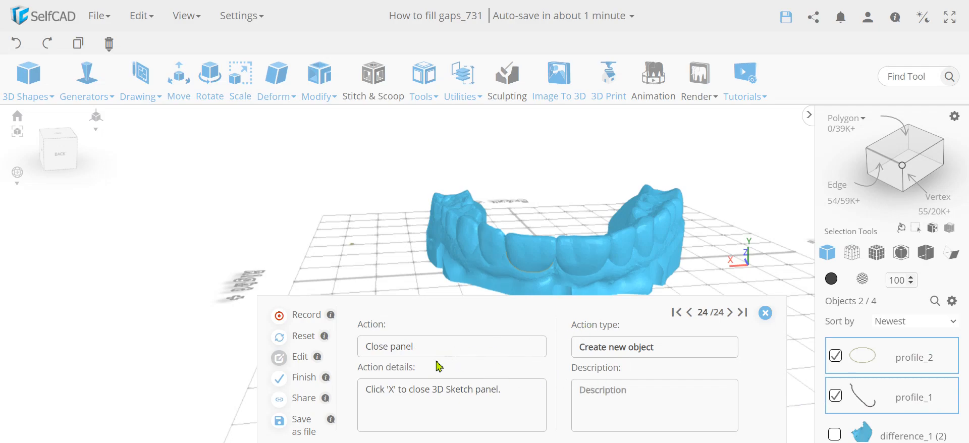
pyautogui.scroll(3, 539, 279)
pyautogui.moveTo(576, 185); pyautogui.dragTo(575, 177, button='right')
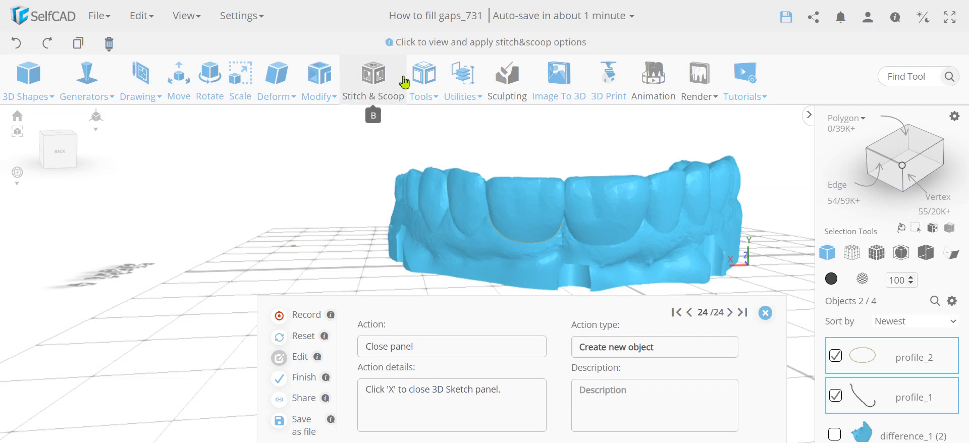
pyautogui.moveTo(416, 79)
pyautogui.click(484, 269)
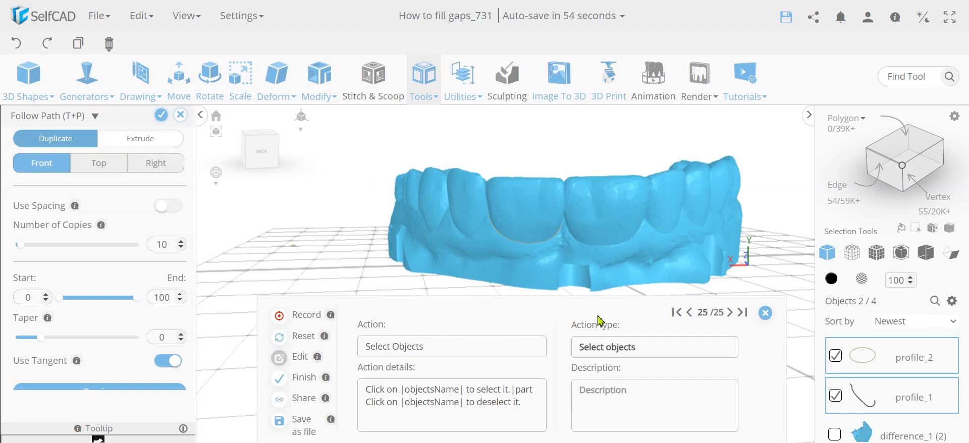
pyautogui.moveTo(297, 264); pyautogui.dragTo(714, 277)
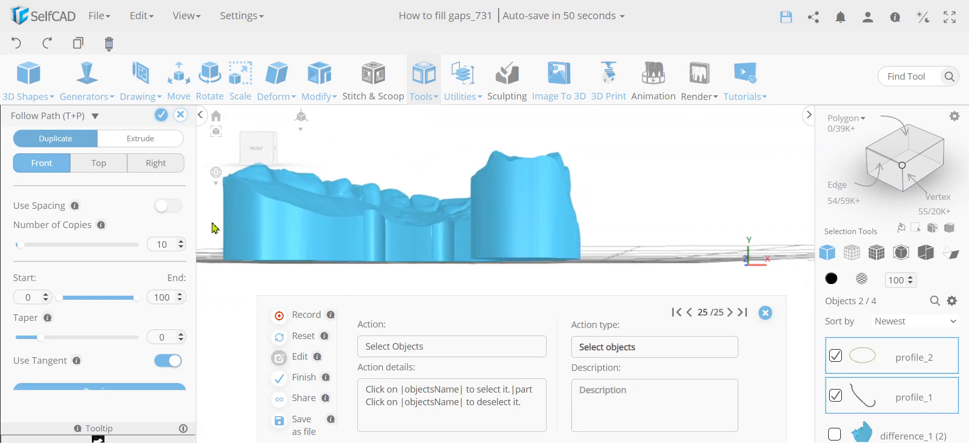
pyautogui.moveTo(675, 223); pyautogui.dragTo(248, 230)
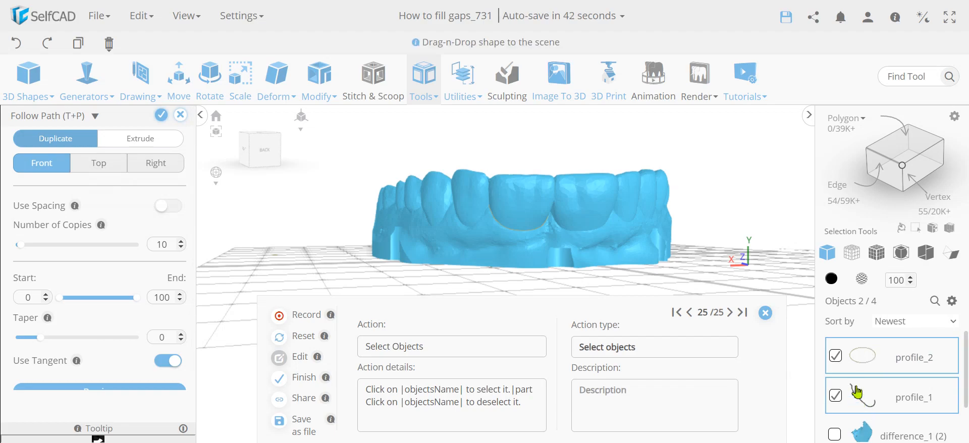
pyautogui.click(141, 142)
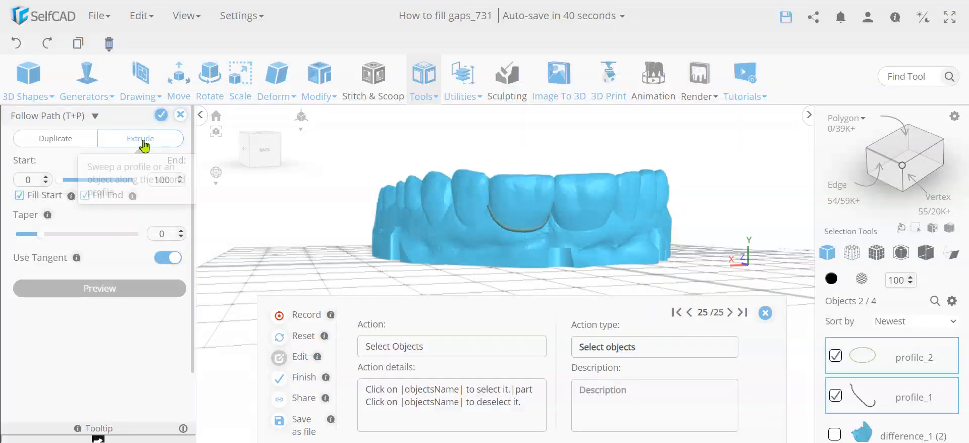
pyautogui.click(162, 116)
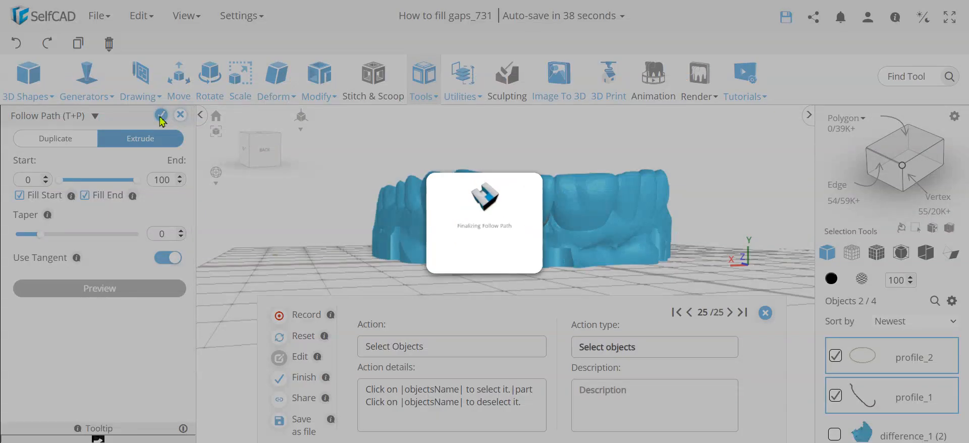
# - Select the teeth model and subtract the swept tube from it with Difference to carve a groove along the gum edge
pyautogui.scroll(3, 537, 231)
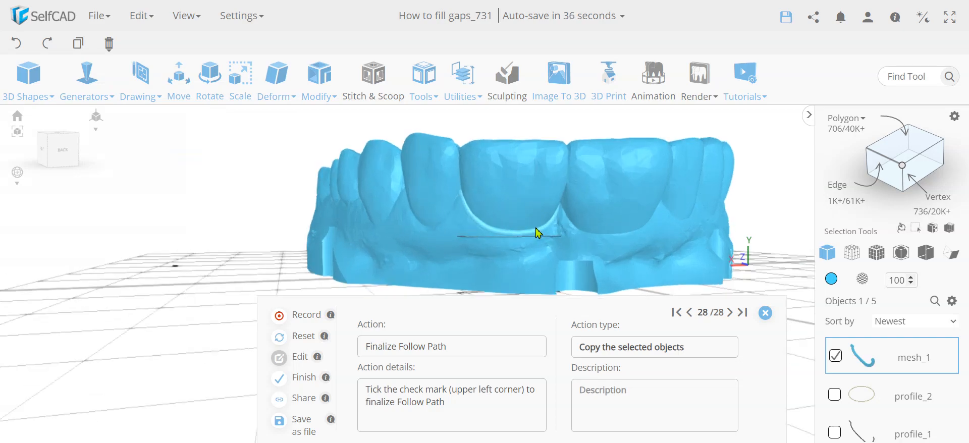
pyautogui.scroll(3, 537, 231)
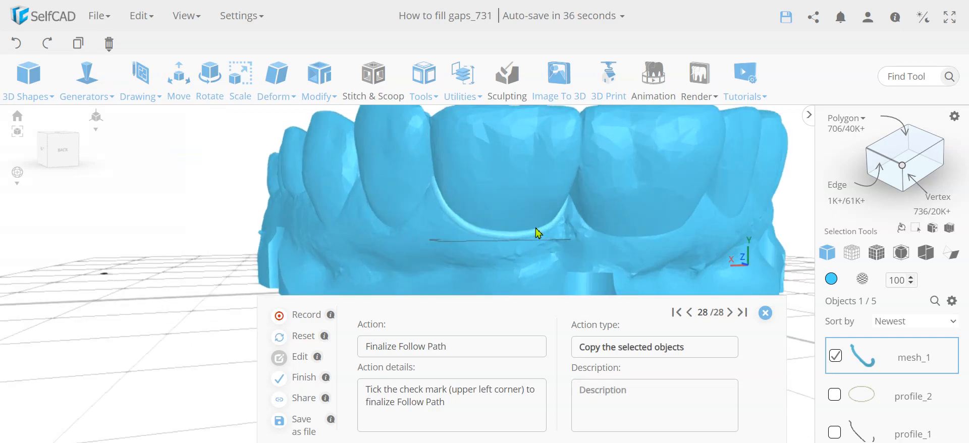
pyautogui.keyDown('shift'); pyautogui.click(519, 167); pyautogui.keyUp('shift')
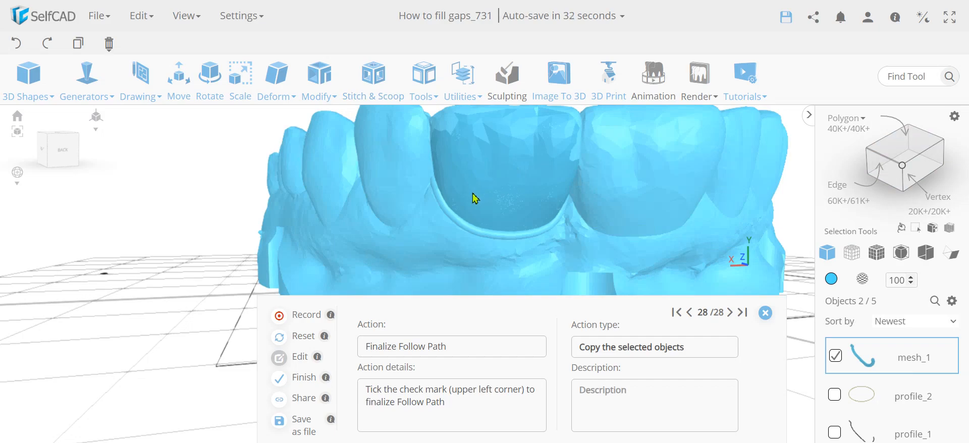
pyautogui.scroll(-3, 899, 364)
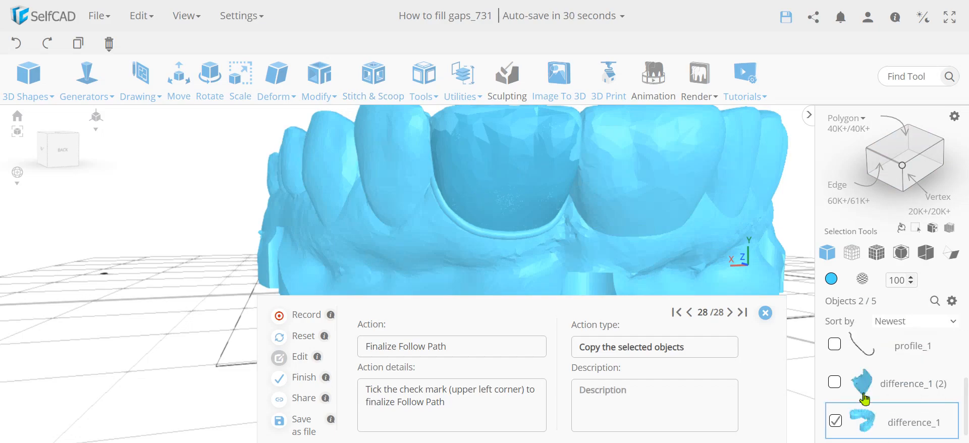
pyautogui.scroll(3, 866, 397)
pyautogui.scroll(-3, 869, 395)
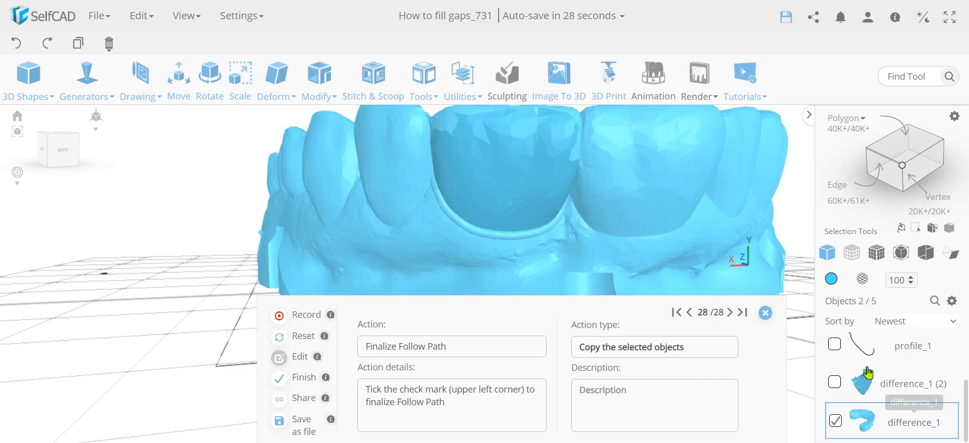
pyautogui.scroll(3, 872, 392)
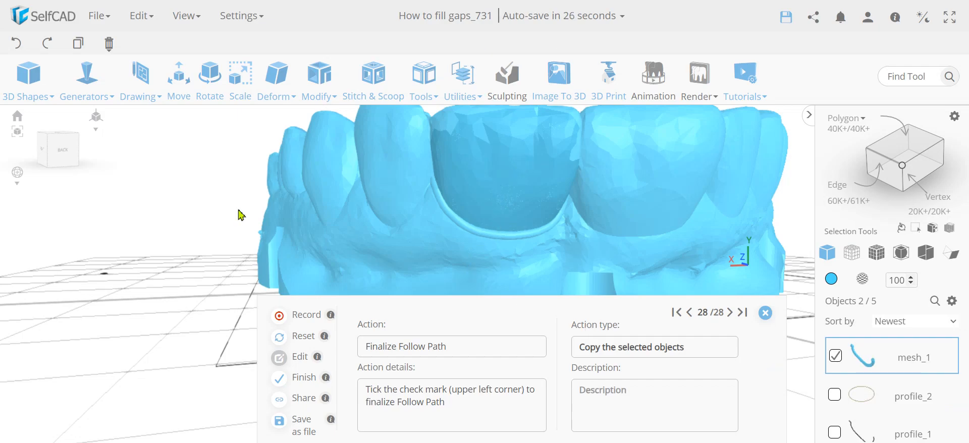
pyautogui.click(368, 85)
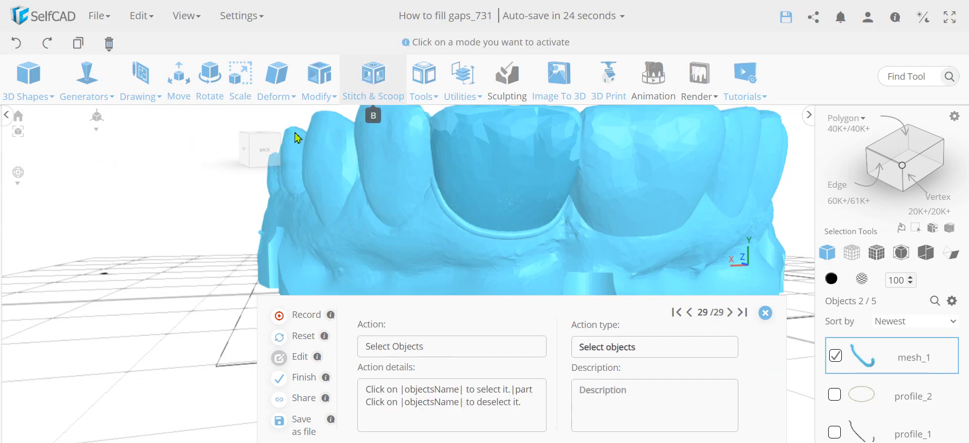
pyautogui.click(71, 169)
pyautogui.click(57, 224)
pyautogui.click(68, 260)
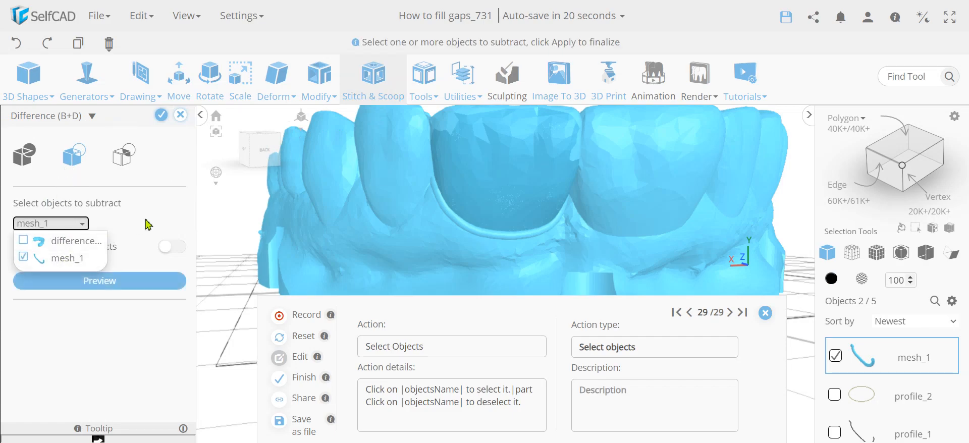
pyautogui.click(146, 215)
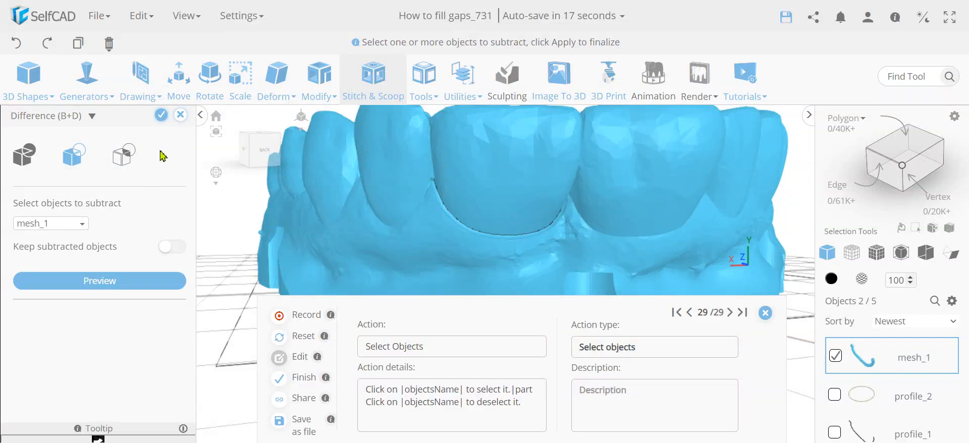
pyautogui.click(161, 116)
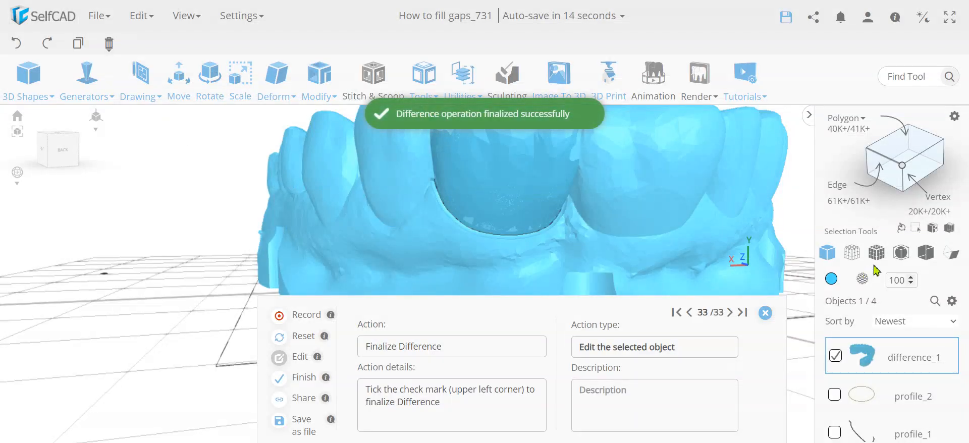
# - Invert the selection and delete the copied tooth, the curve and the circle objects
pyautogui.click(932, 230)
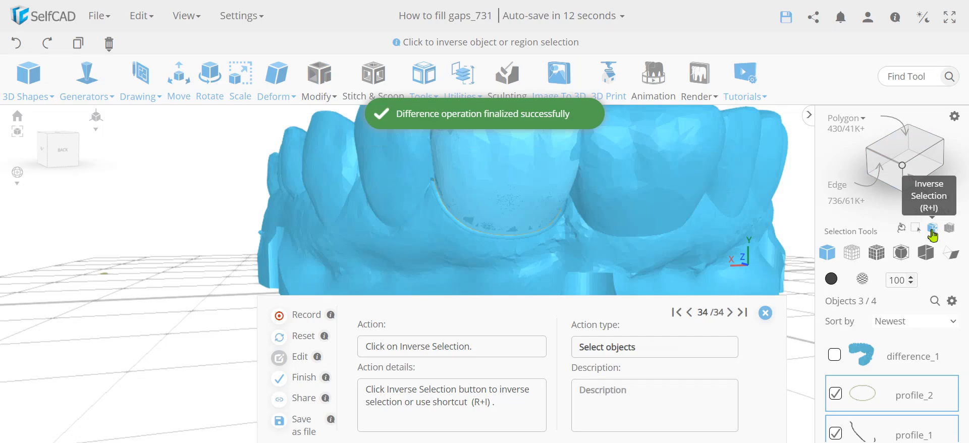
pyautogui.press('Delete')
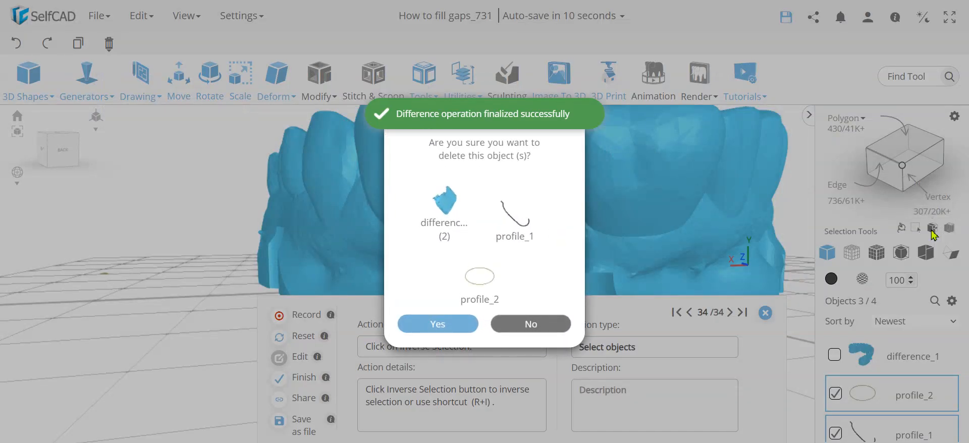
pyautogui.press('Return')
# - Orbit and zoom around the teeth model to inspect the carved groove along the gum
pyautogui.moveTo(591, 243); pyautogui.dragTo(539, 244, button='right')
pyautogui.scroll(5, 515, 250)
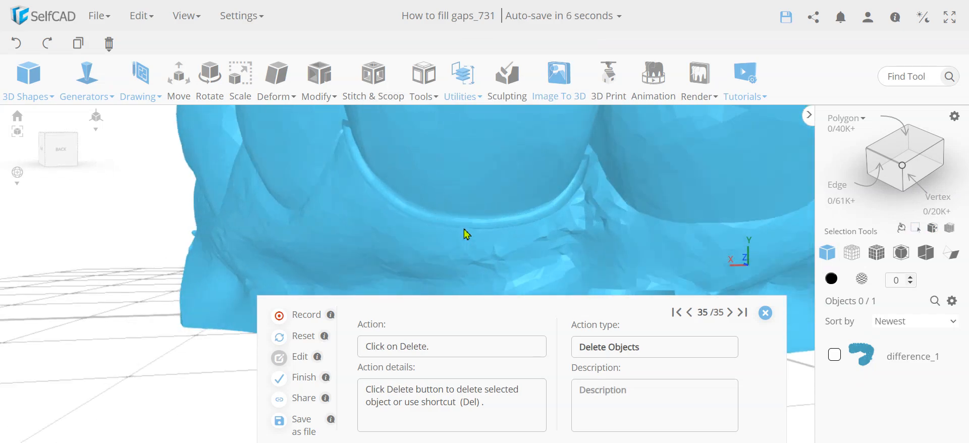
pyautogui.moveTo(465, 239); pyautogui.dragTo(486, 236, button='right')
pyautogui.scroll(-3, 484, 236)
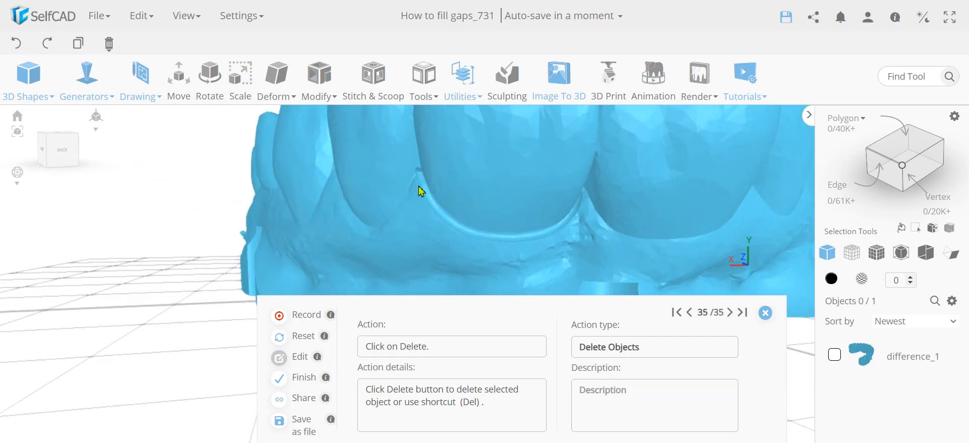
pyautogui.moveTo(541, 238); pyautogui.dragTo(531, 234, button='right')
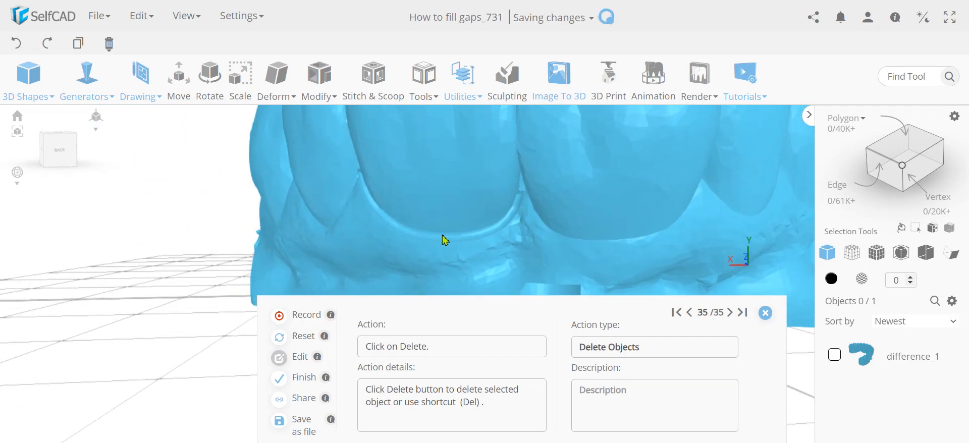
pyautogui.moveTo(367, 196); pyautogui.dragTo(424, 205, button='right')
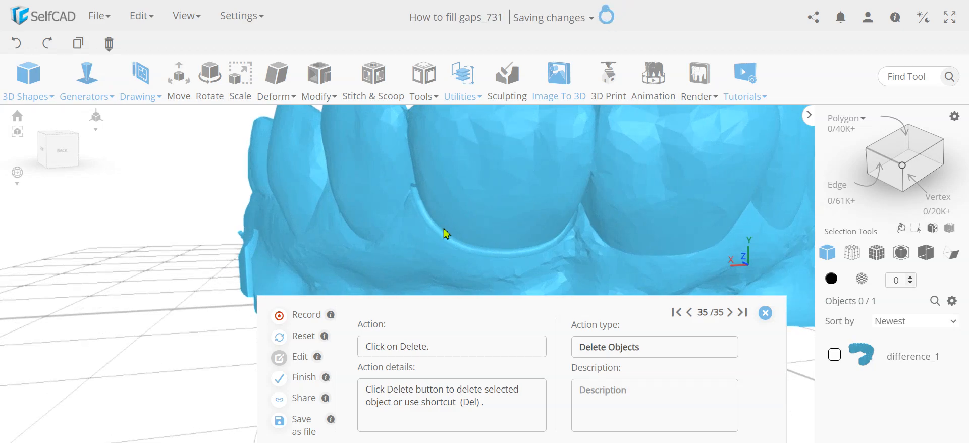
pyautogui.scroll(-5, 541, 242)
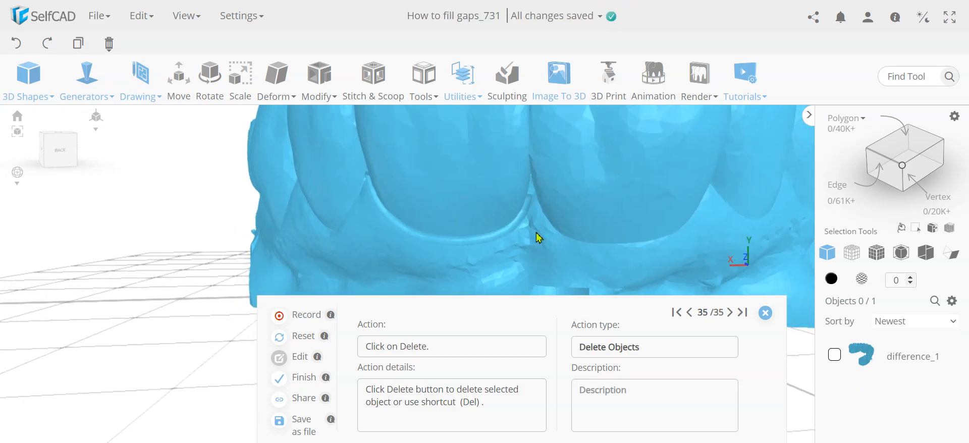
pyautogui.moveTo(444, 237); pyautogui.dragTo(447, 238, button='right')
pyautogui.scroll(4, 523, 219)
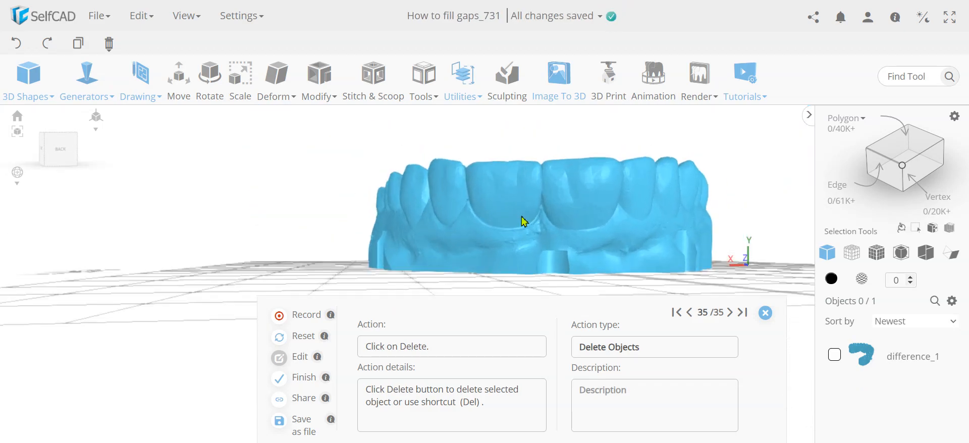
pyautogui.moveTo(526, 245); pyautogui.dragTo(227, 242, button='right')
pyautogui.moveTo(426, 237); pyautogui.dragTo(305, 252, button='right')
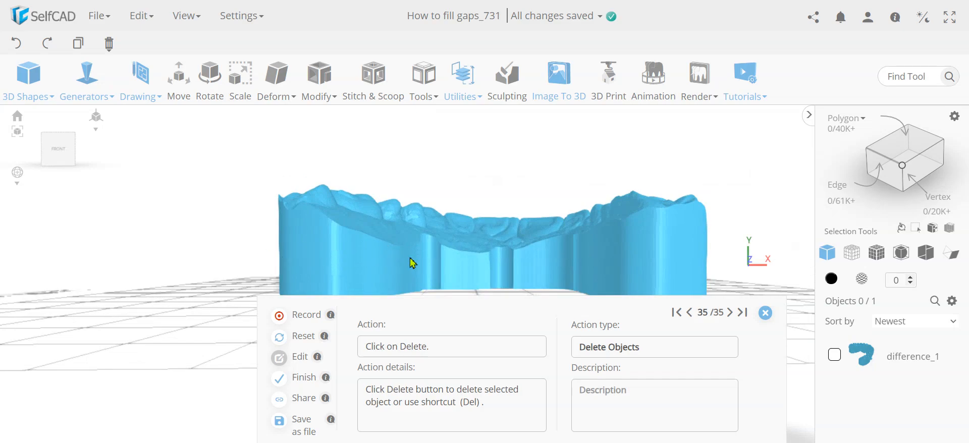
pyautogui.moveTo(321, 257); pyautogui.dragTo(429, 264, button='right')
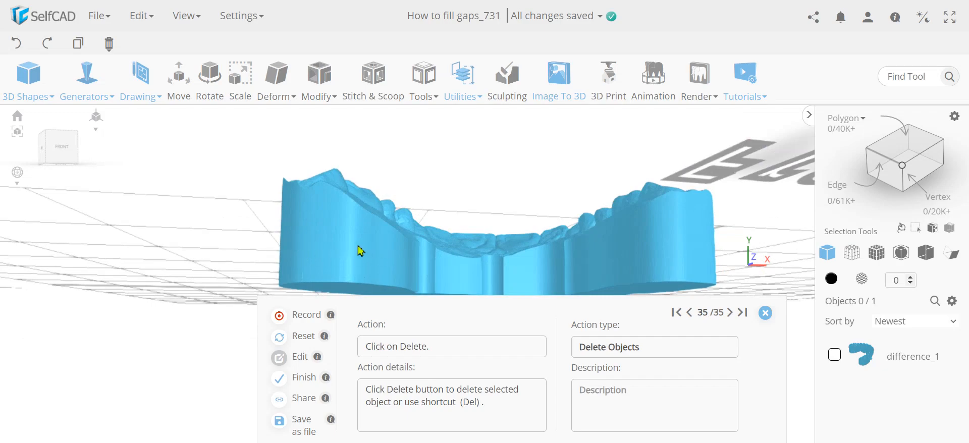
pyautogui.moveTo(604, 241); pyautogui.dragTo(479, 228, button='right')
pyautogui.scroll(2, 479, 228)
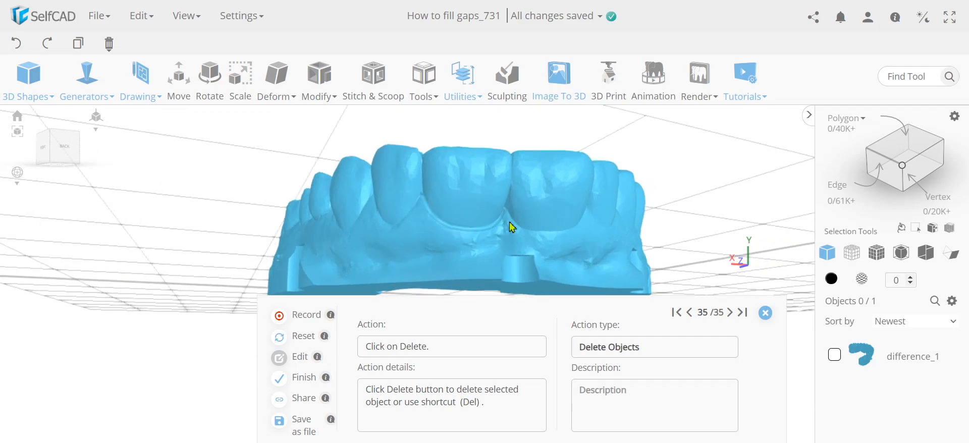
pyautogui.scroll(4, 479, 237)
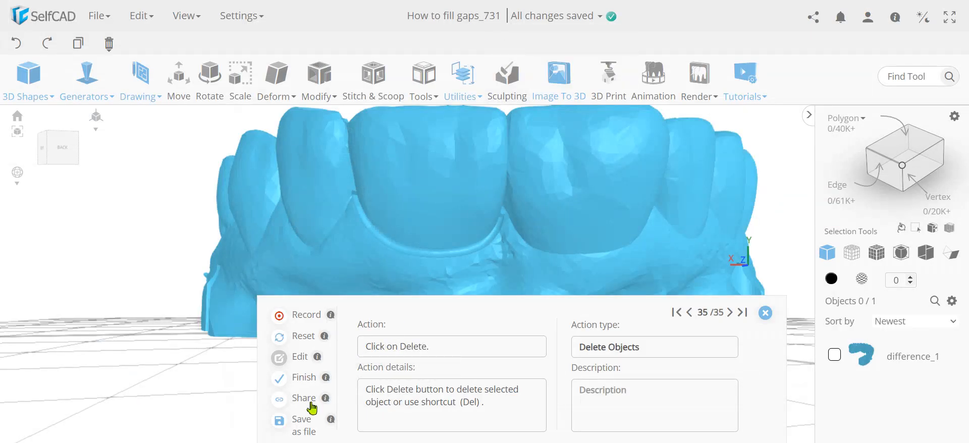
# - Share the recorded tutorial with the title "Test tutorial" and Intermediate difficulty
pyautogui.click(303, 399)
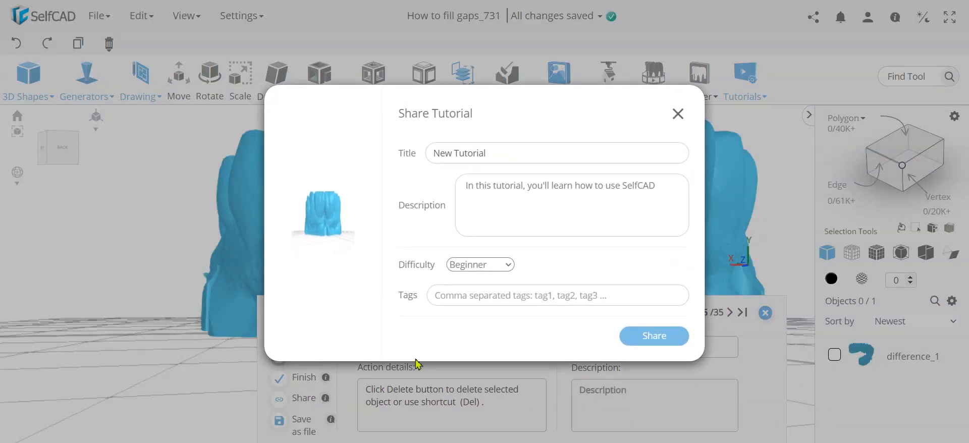
pyautogui.moveTo(511, 158); pyautogui.dragTo(418, 147)
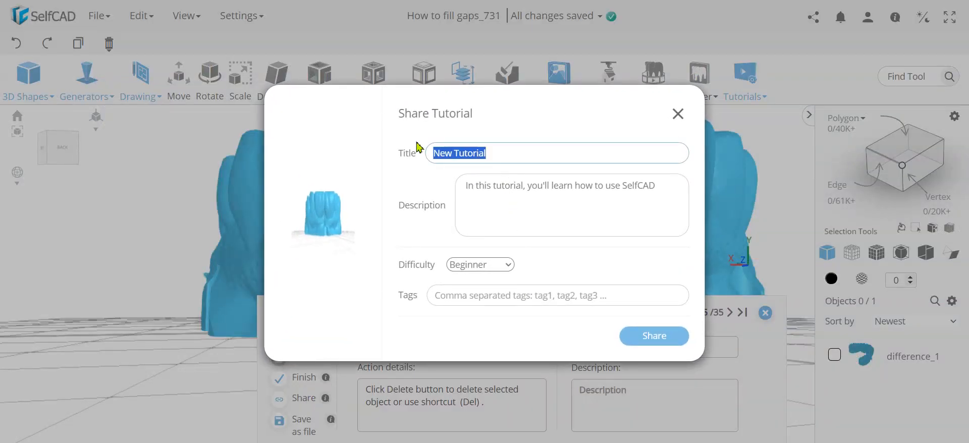
pyautogui.write('Test')
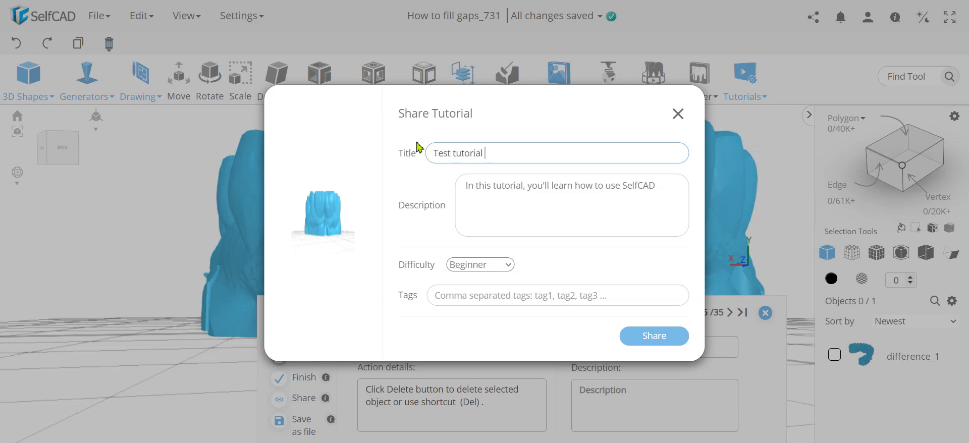
pyautogui.click(509, 268)
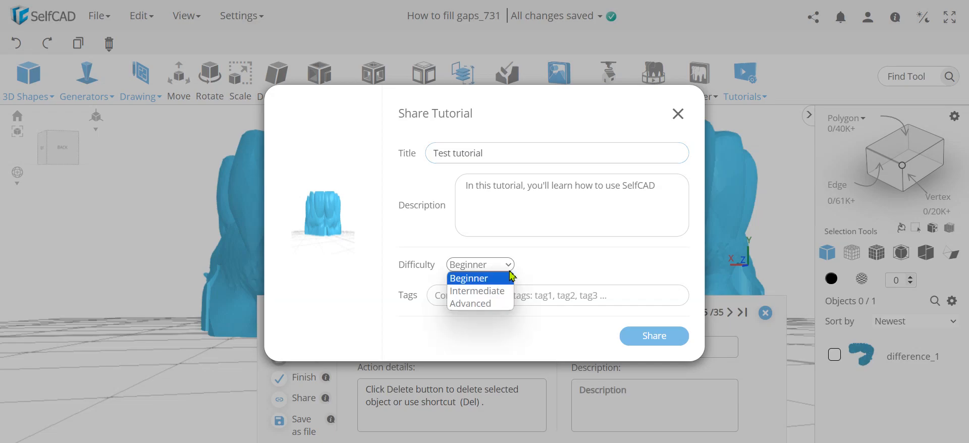
pyautogui.click(587, 272)
pyautogui.click(499, 266)
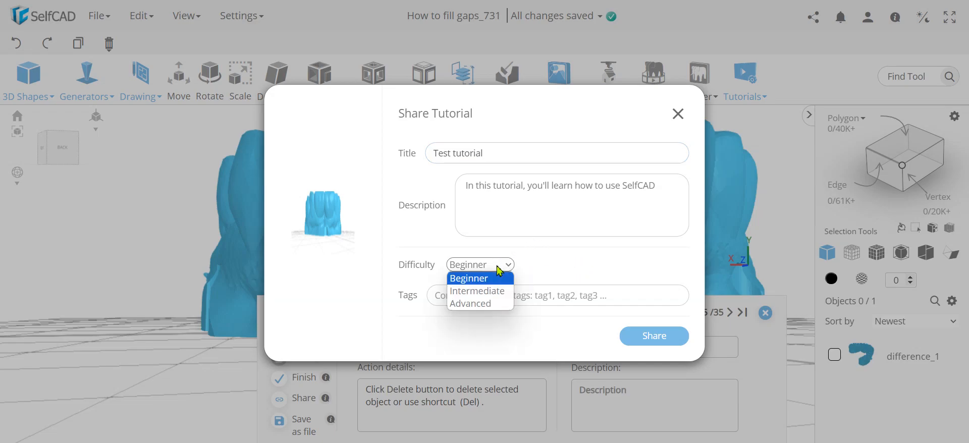
pyautogui.click(486, 292)
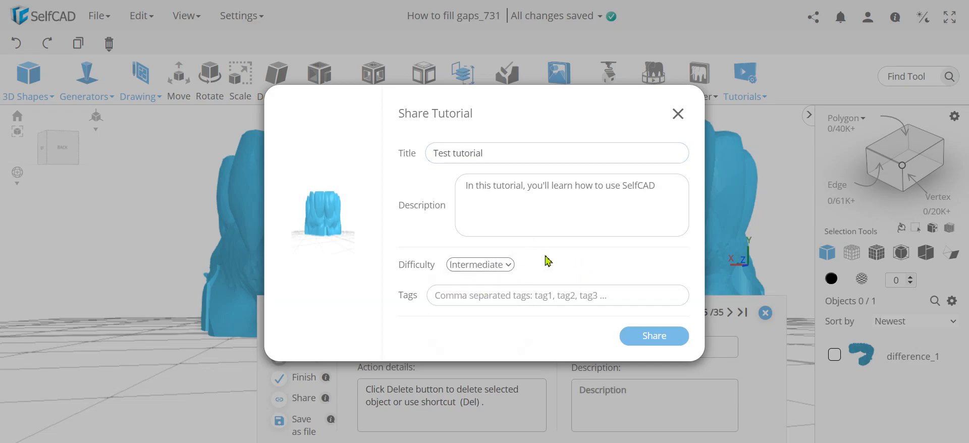
pyautogui.click(637, 343)
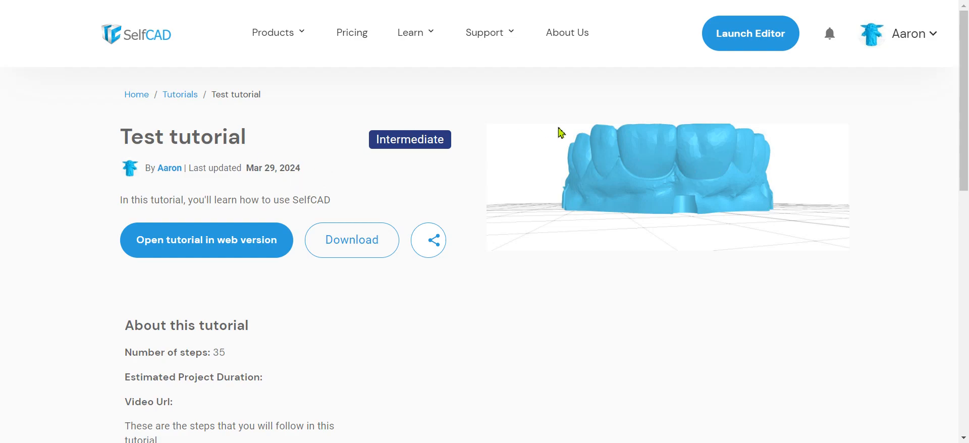
# - Scroll through the shared tutorial's page to review its steps and tools
pyautogui.scroll(-3, 508, 271)
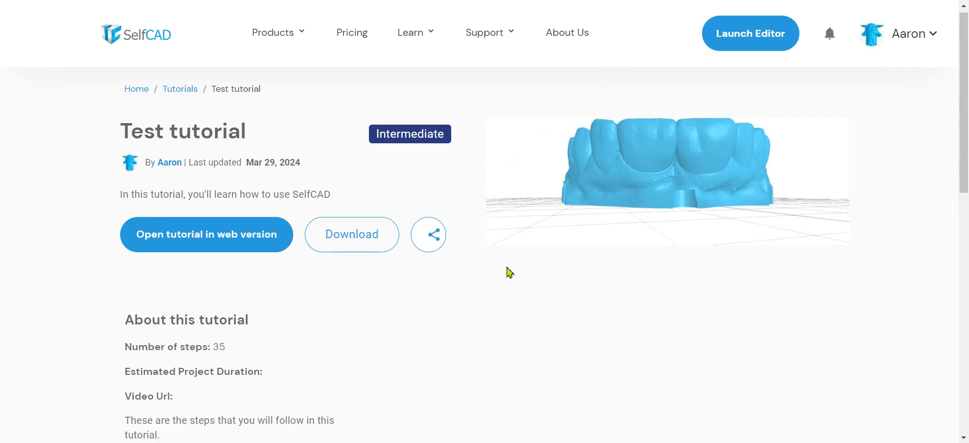
pyautogui.moveTo(226, 227); pyautogui.dragTo(220, 226)
pyautogui.scroll(-3, 354, 257)
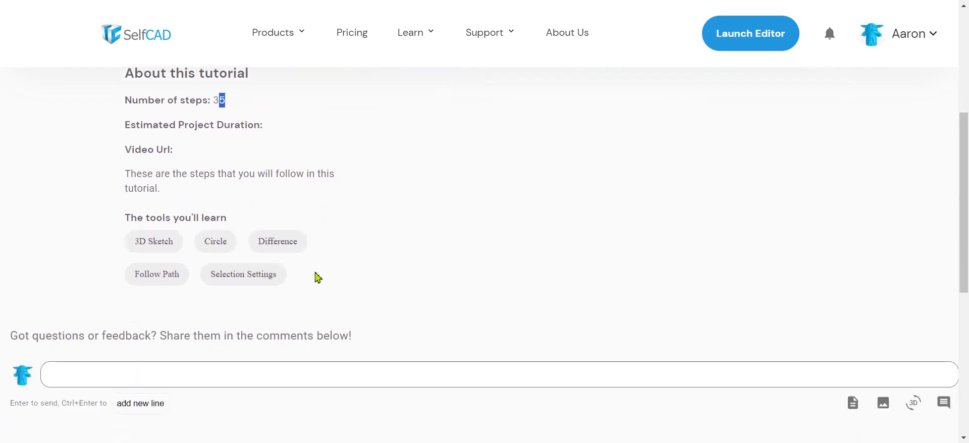
pyautogui.scroll(6, 454, 278)
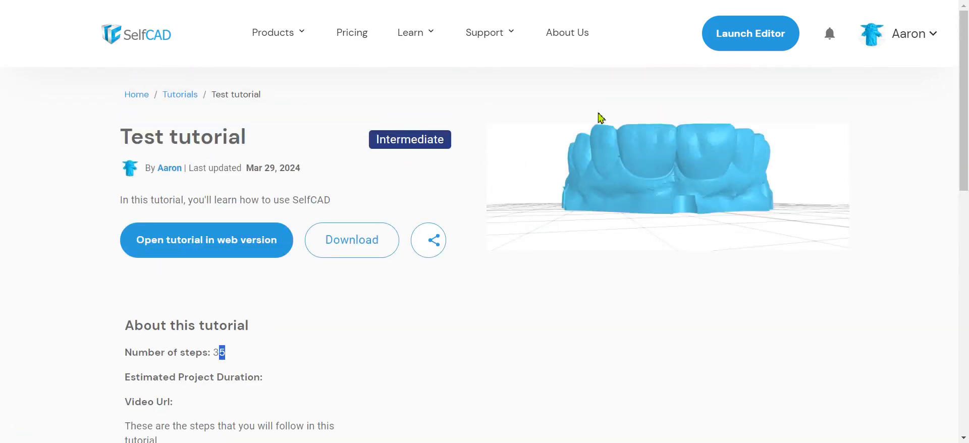
# - Go back and open the My Tutorials list to locate the new tutorial
pyautogui.hotkey('alt', 'Left')
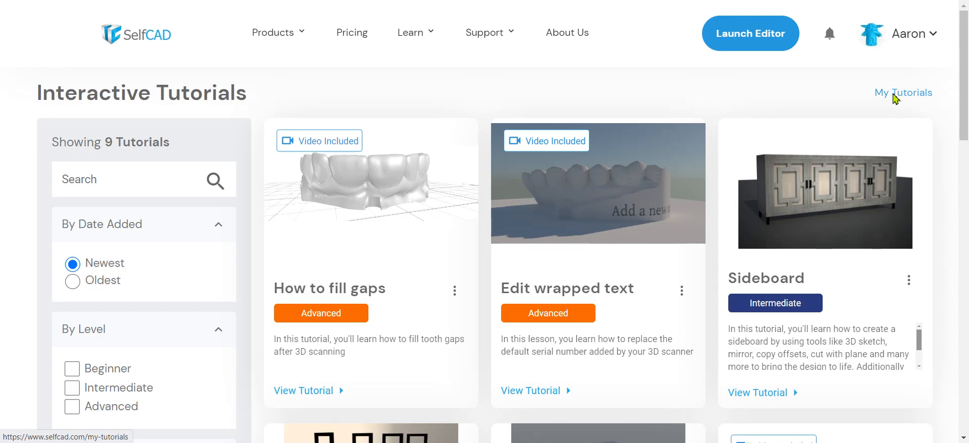
pyautogui.click(895, 96)
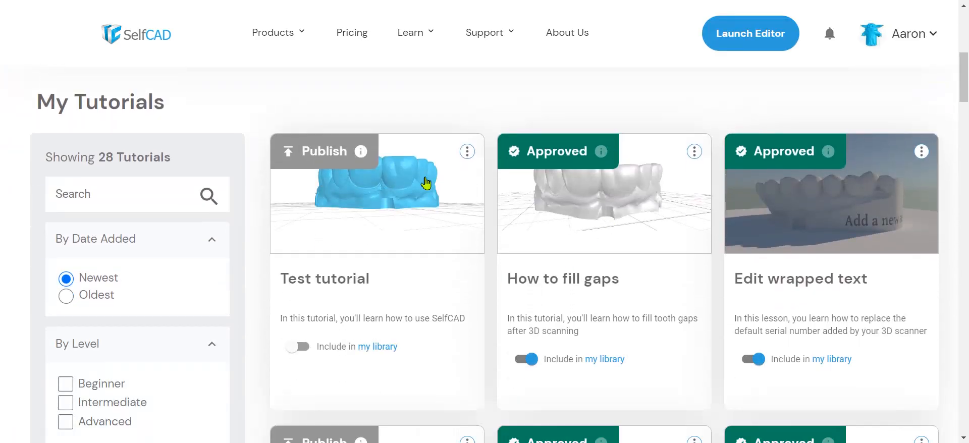
pyautogui.moveTo(281, 279); pyautogui.dragTo(364, 279)
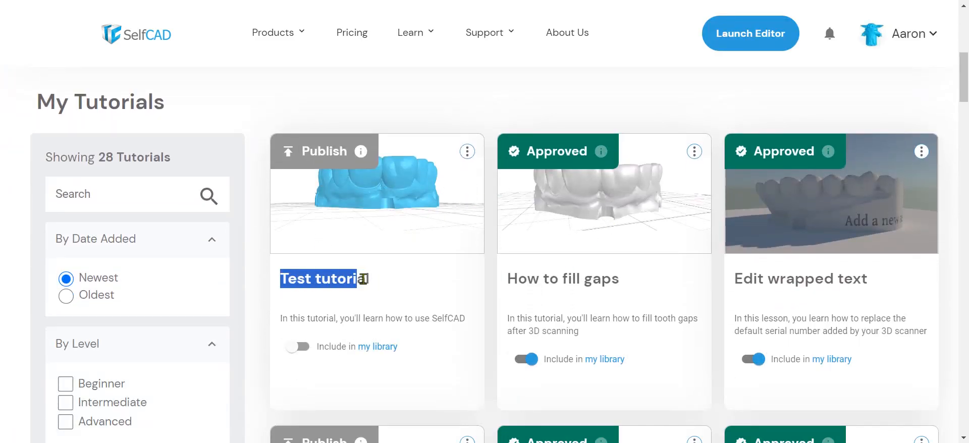
# - Include the Test tutorial in my library
pyautogui.click(376, 287)
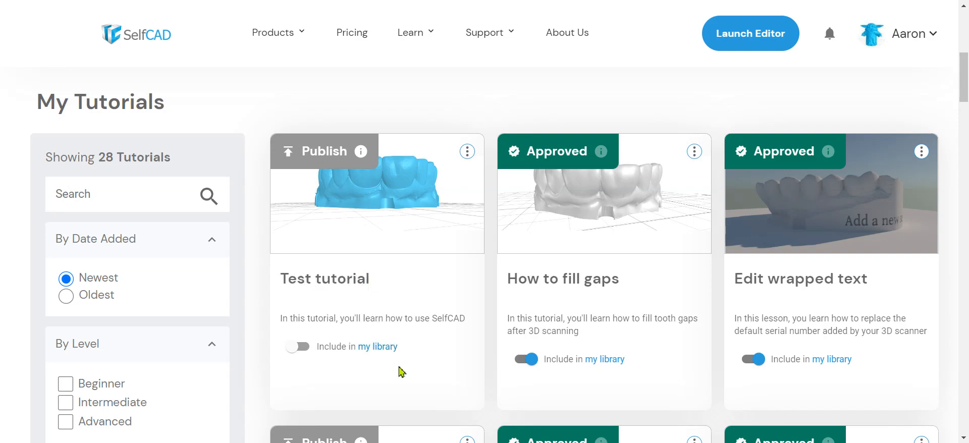
pyautogui.click(305, 351)
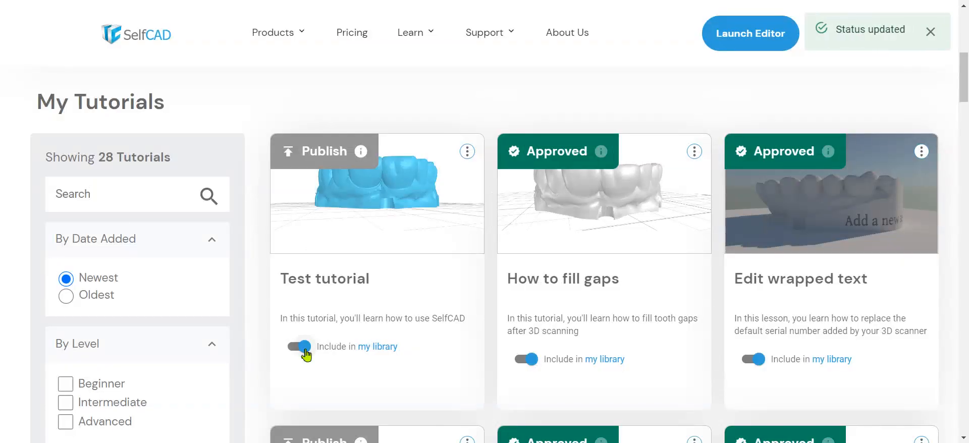
# - Open the my library page and scroll through the author's interactive tutorials
pyautogui.click(379, 356)
pyautogui.scroll(-4, 472, 281)
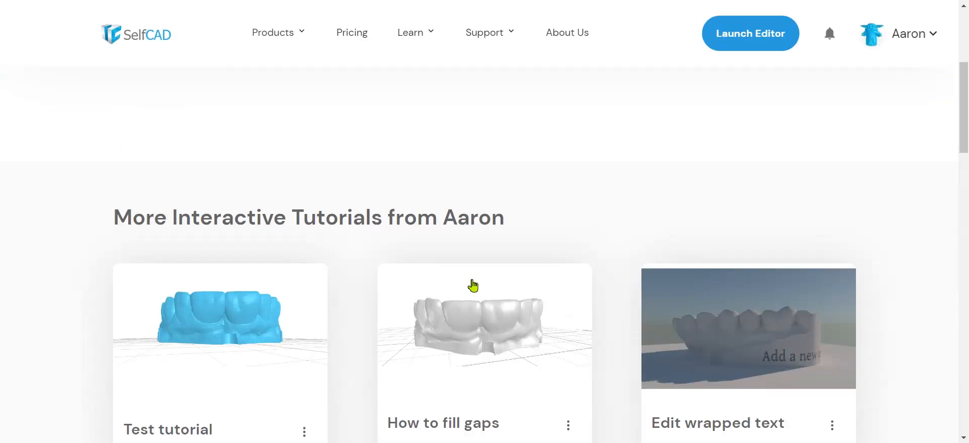
pyautogui.scroll(3, 472, 280)
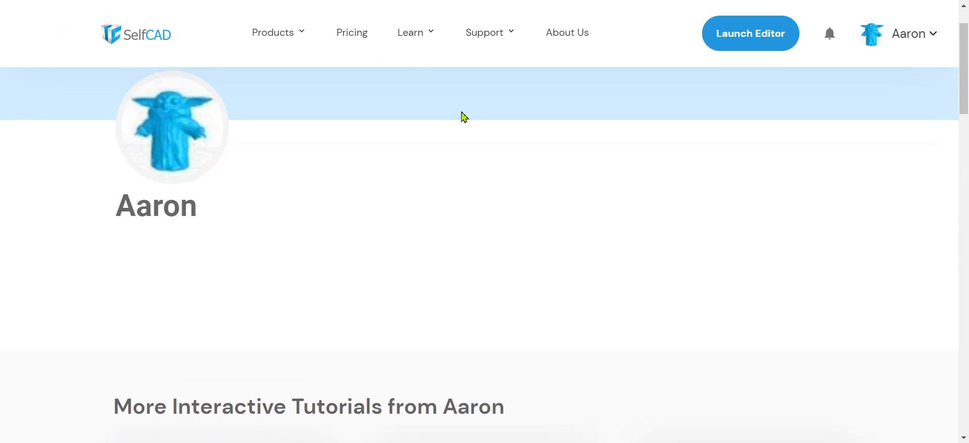
pyautogui.scroll(-5, 466, 124)
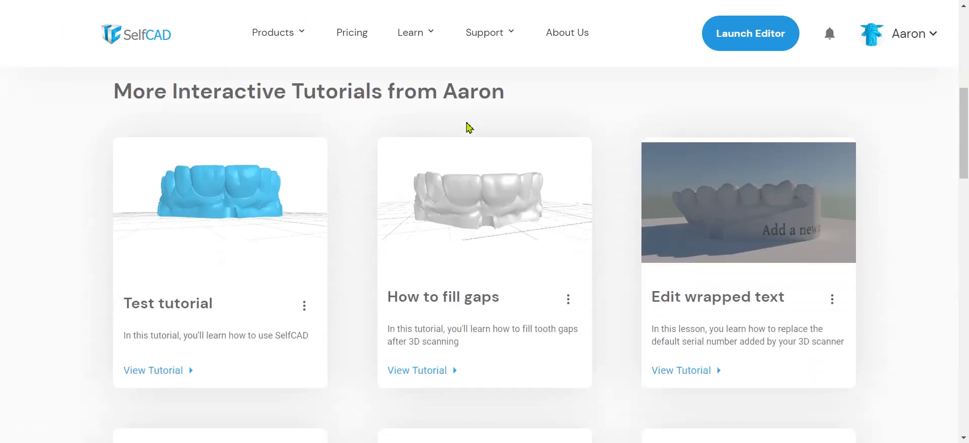
pyautogui.scroll(2, 441, 223)
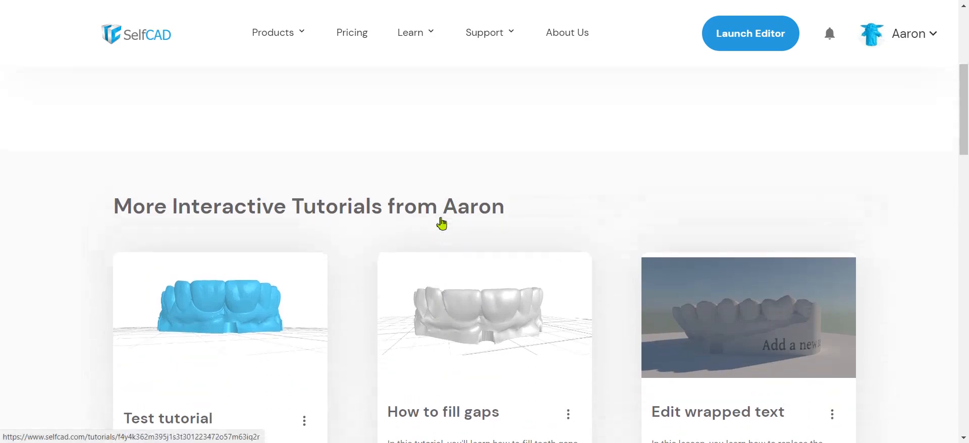
pyautogui.moveTo(201, 221); pyautogui.dragTo(501, 207)
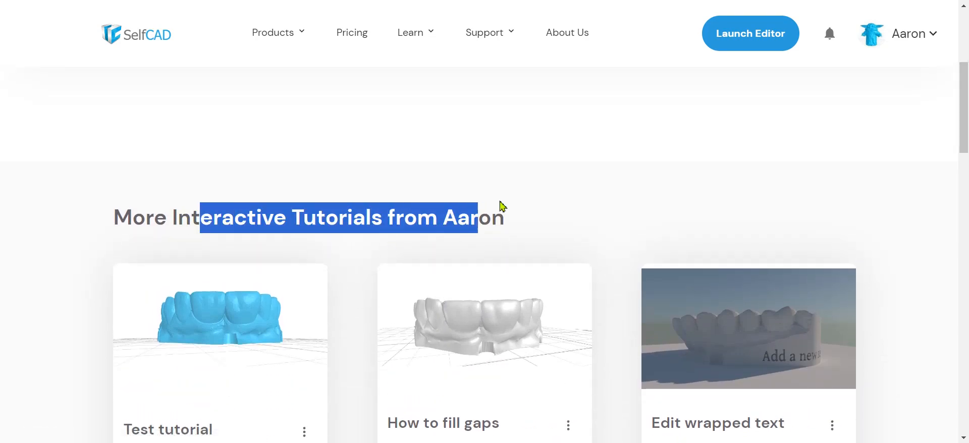
pyautogui.click(519, 205)
pyautogui.scroll(-5, 535, 201)
pyautogui.scroll(-7, 606, 251)
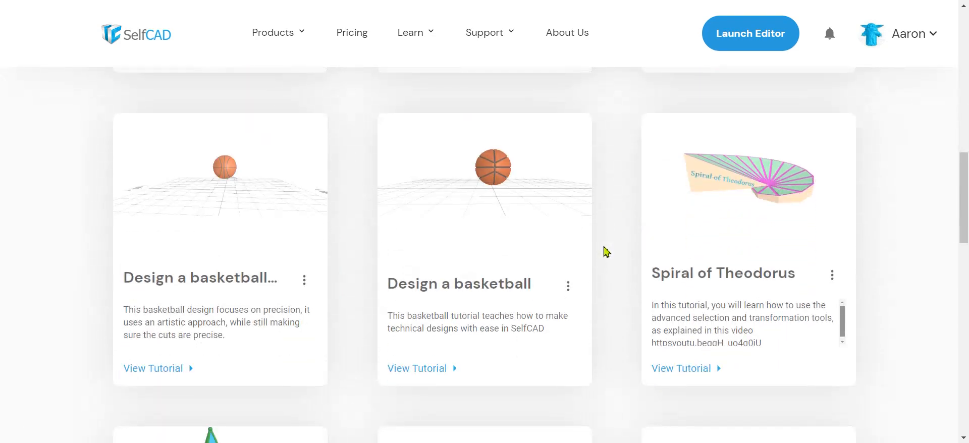
pyautogui.scroll(10, 605, 251)
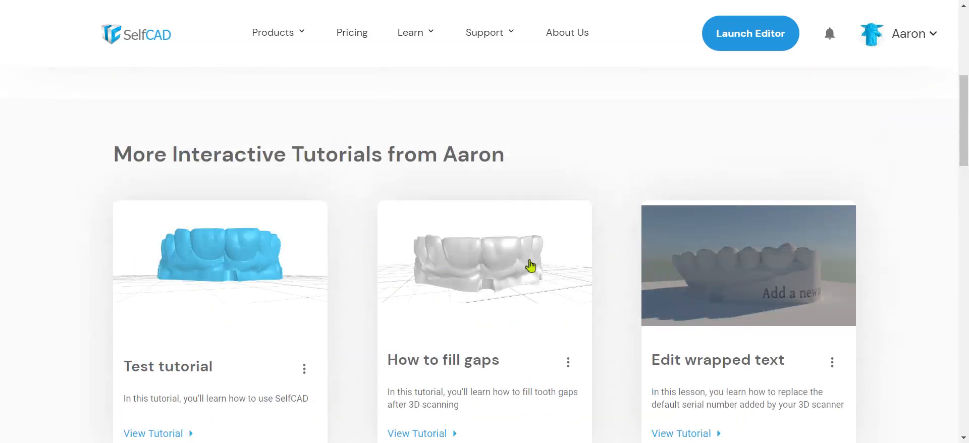
pyautogui.scroll(-5, 547, 290)
pyautogui.scroll(10, 547, 289)
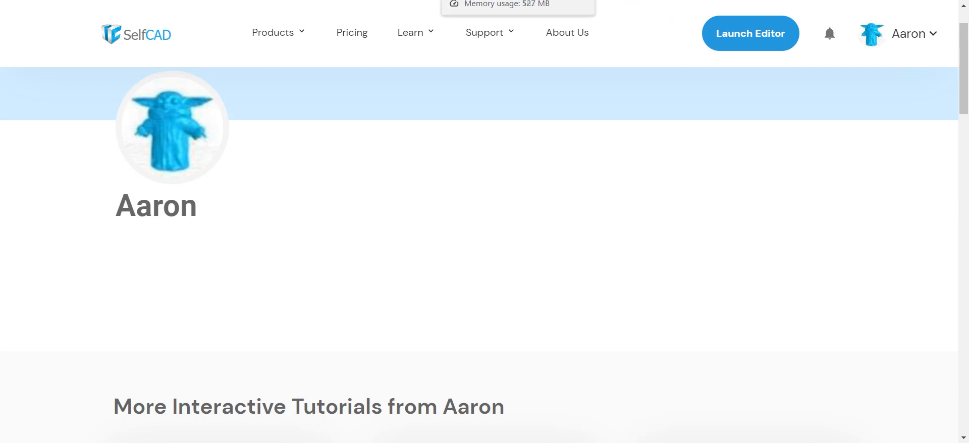
# - Switch to the Interactive Tutorials library and back to My Tutorials
pyautogui.click(626, 0)
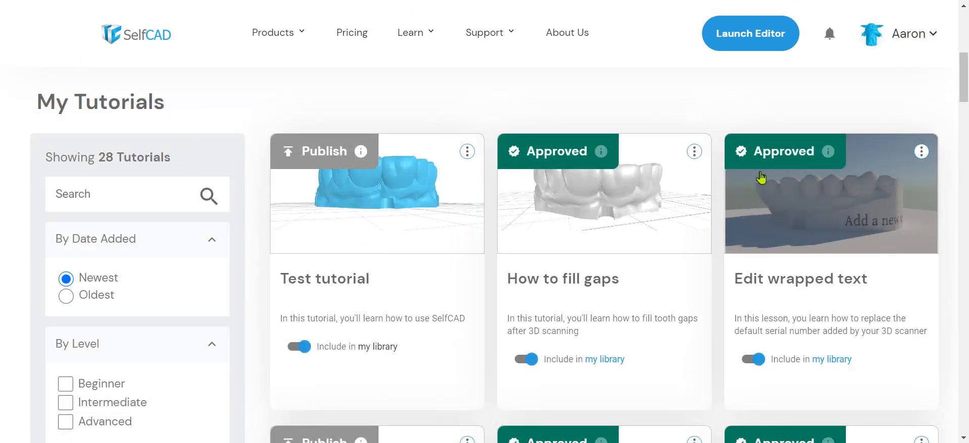
pyautogui.click(404, 0)
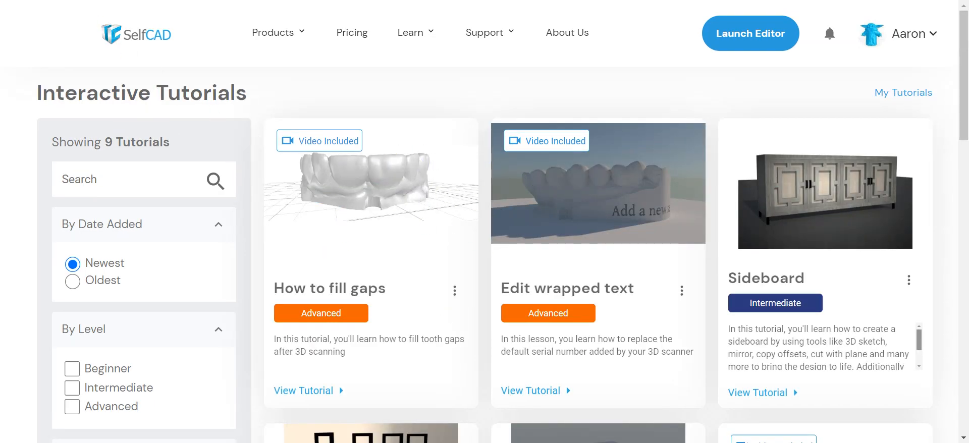
pyautogui.click(106, 0)
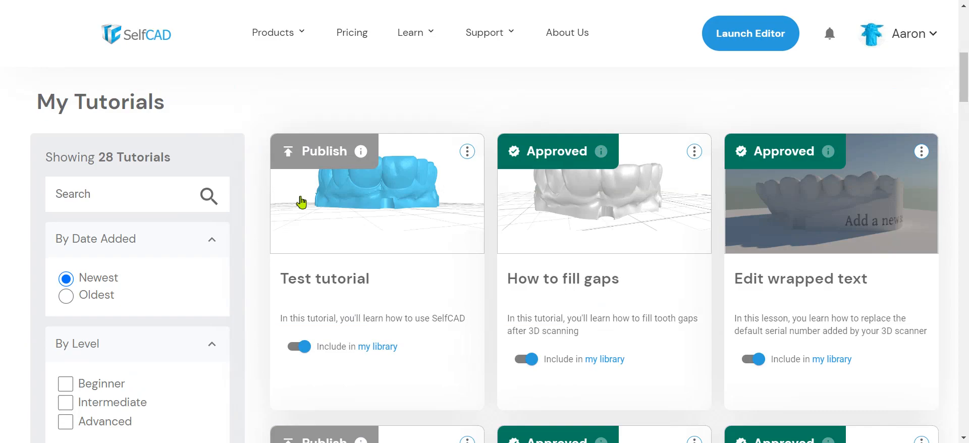
# - Open the publish confirmation for Test tutorial and close it without publishing
pyautogui.click(328, 156)
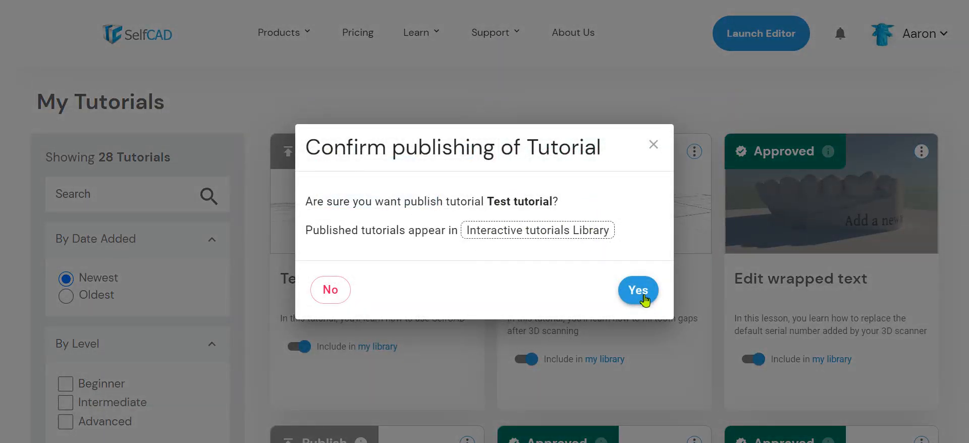
pyautogui.click(654, 145)
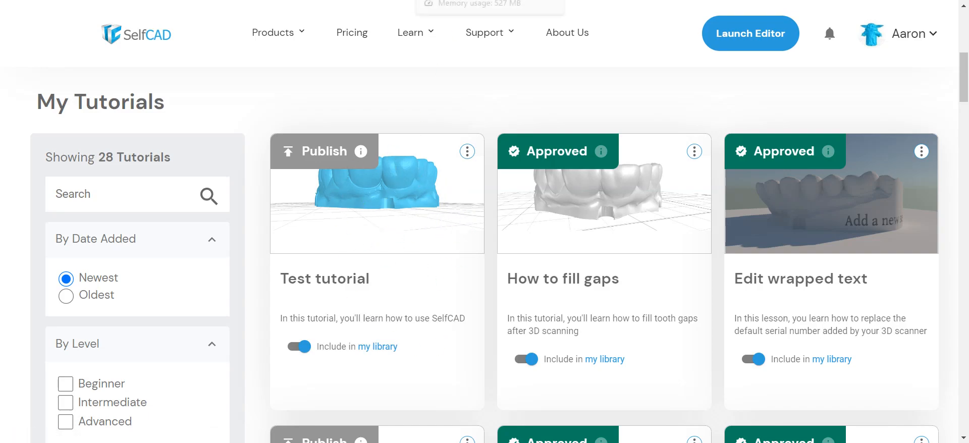
# - Return to the editor and save the recorded tutorial as a JSON file named tutorial (3)
pyautogui.click(470, 0)
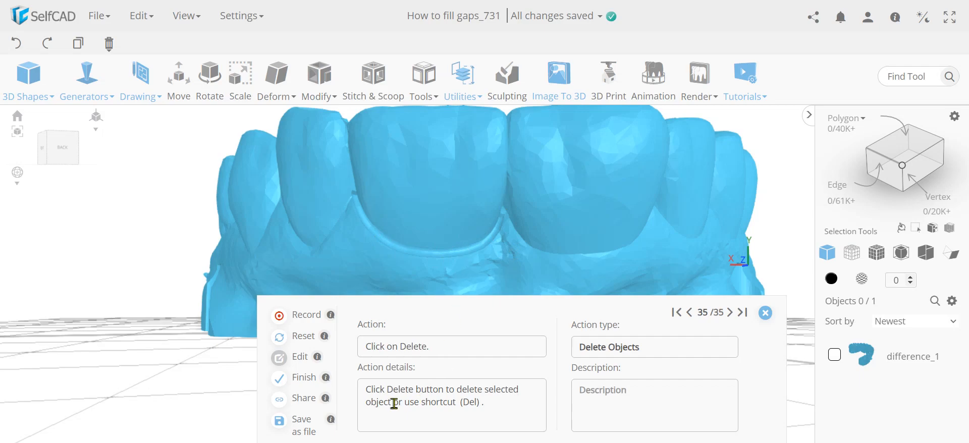
pyautogui.click(304, 426)
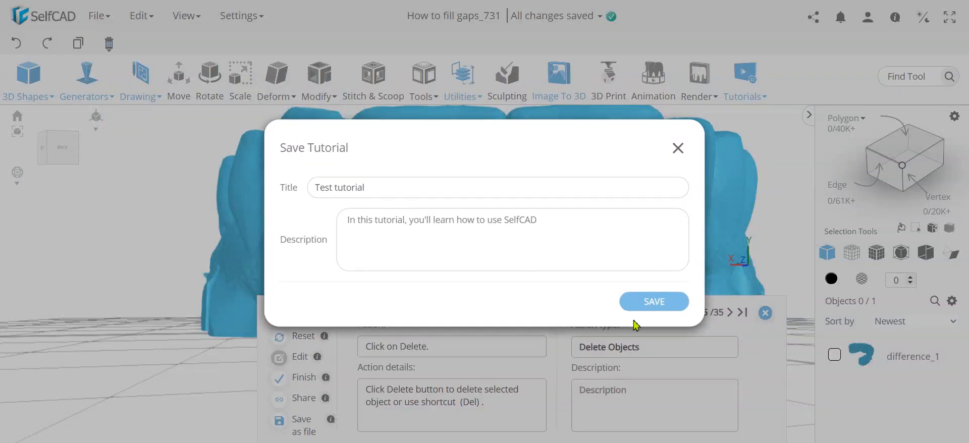
pyautogui.click(662, 307)
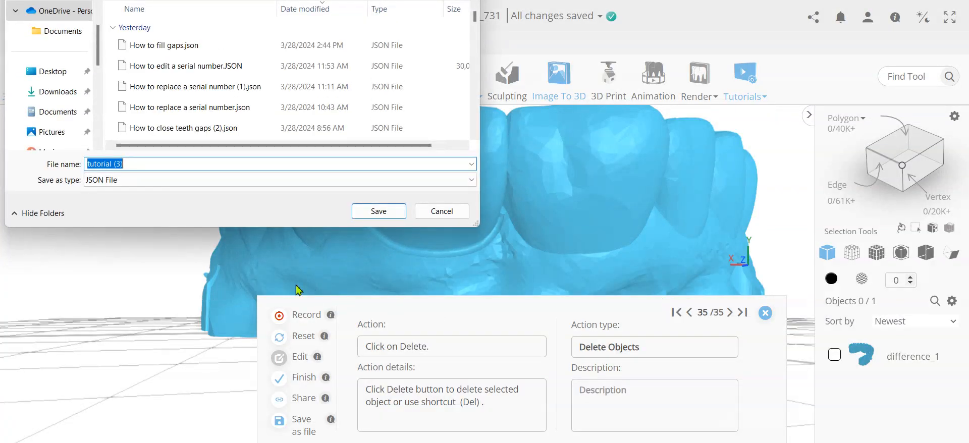
pyautogui.click(373, 212)
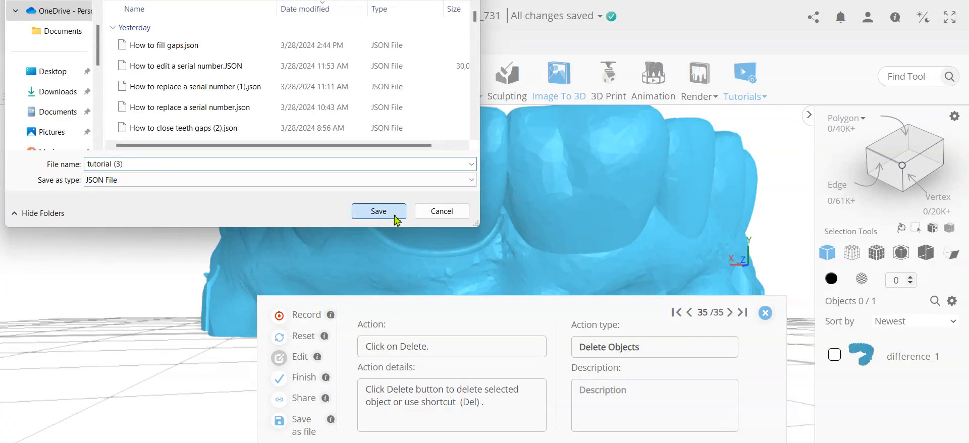
# - Close the tutorial recorder and confirm finishing the recording
pyautogui.click(764, 314)
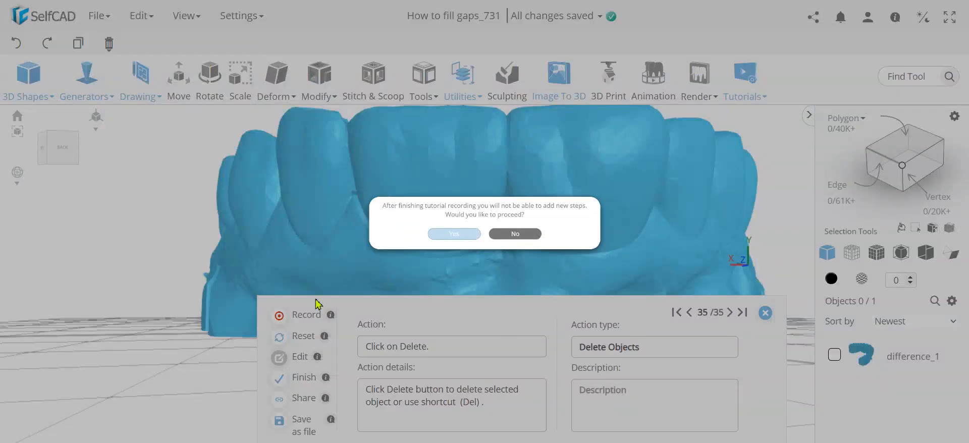
pyautogui.click(417, 249)
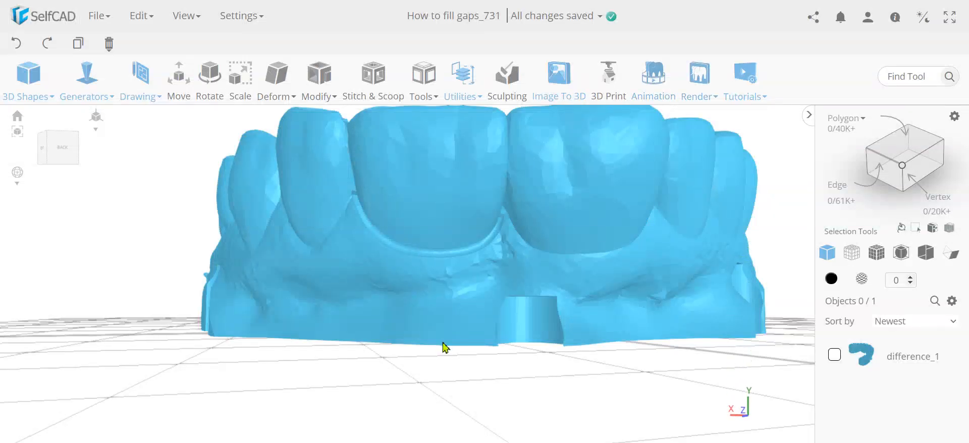
pyautogui.scroll(-2, 444, 343)
pyautogui.moveTo(444, 344); pyautogui.dragTo(434, 359, button='right')
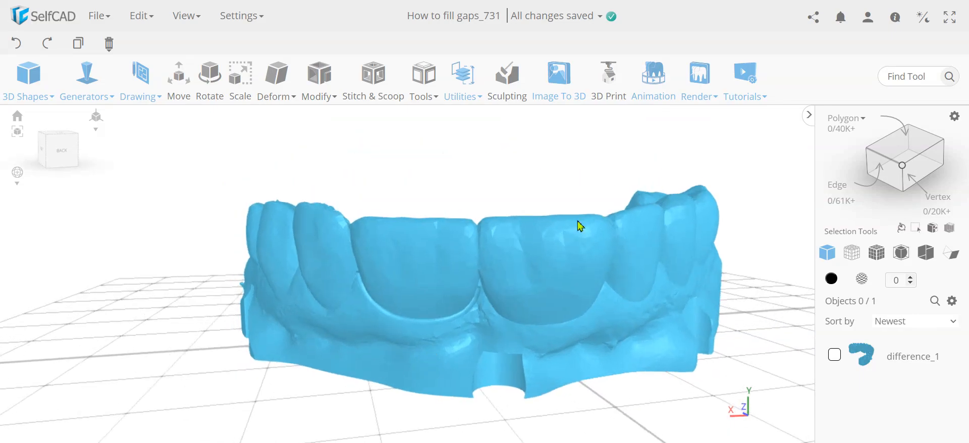
# - Open the tutorial player, clear the scene, and load the tutorial (3).JSON file
pyautogui.click(745, 81)
pyautogui.click(783, 146)
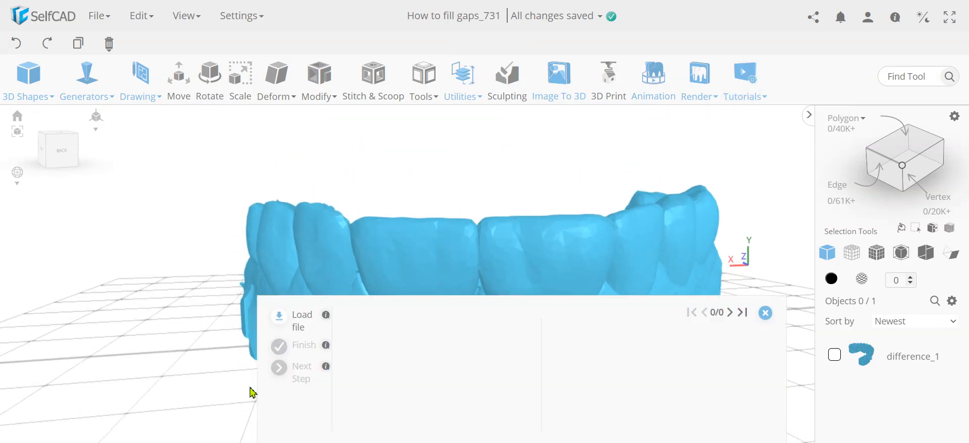
pyautogui.click(306, 320)
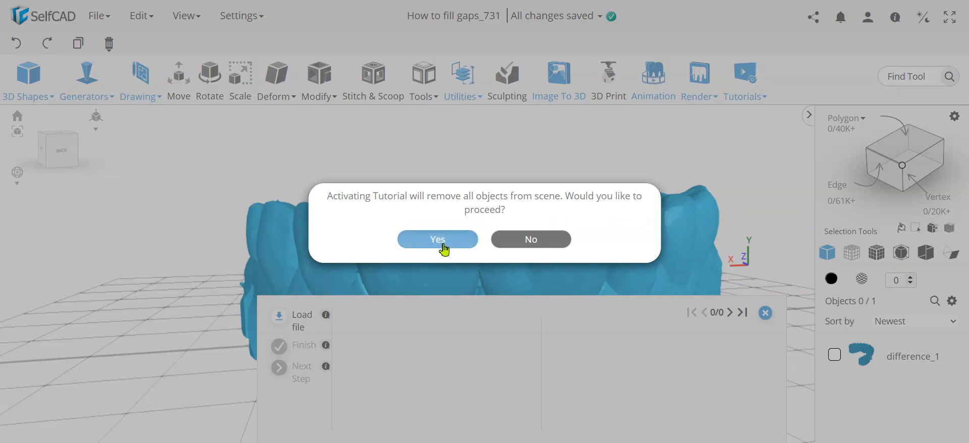
pyautogui.click(440, 241)
pyautogui.click(159, 50)
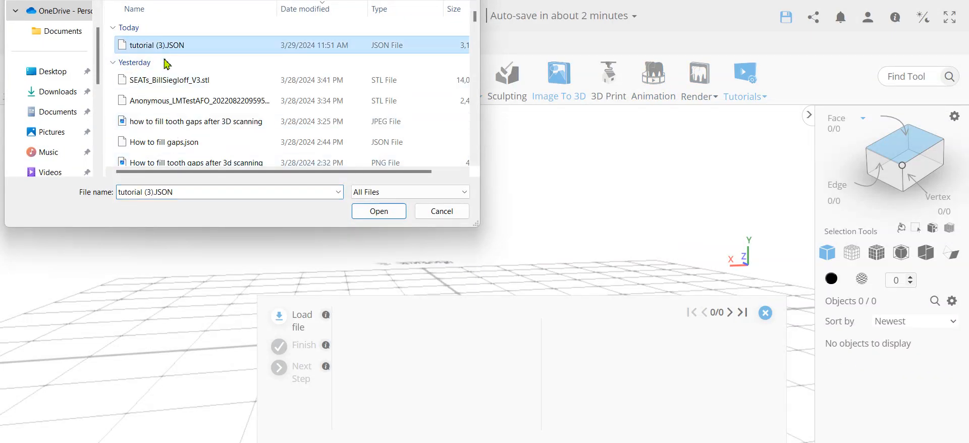
pyautogui.click(382, 216)
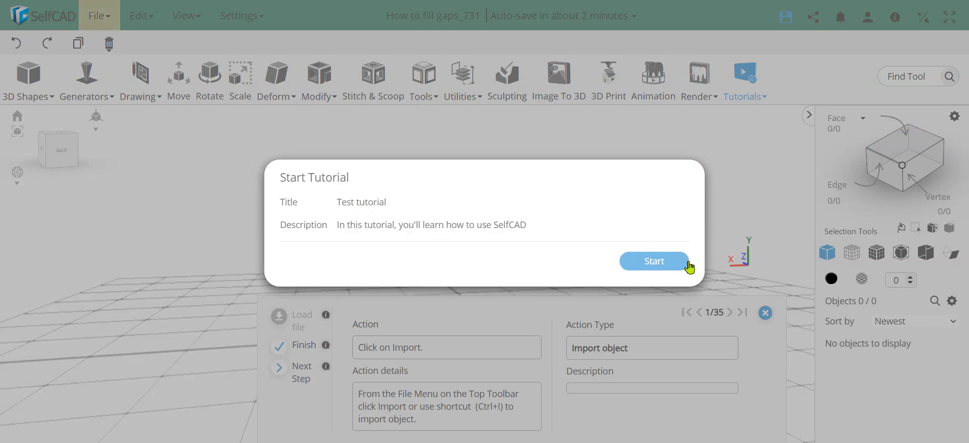
# - Start the Test tutorial and follow its steps to import the object from the tutorial
pyautogui.click(661, 270)
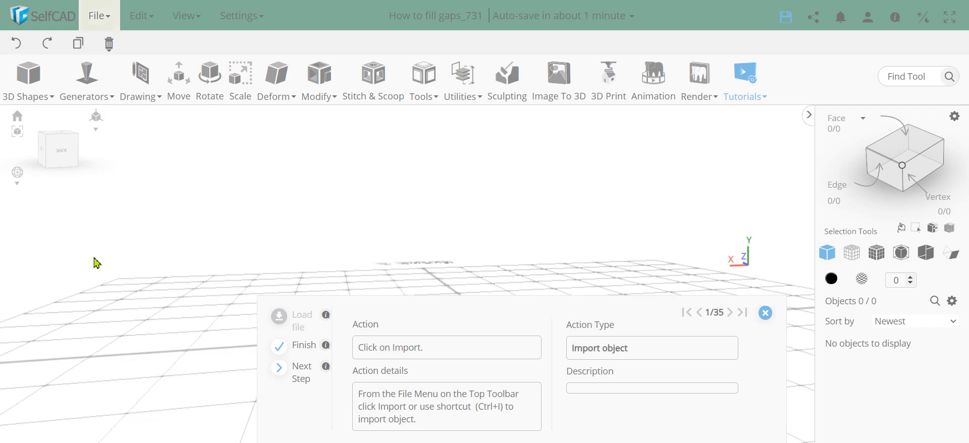
pyautogui.click(92, 23)
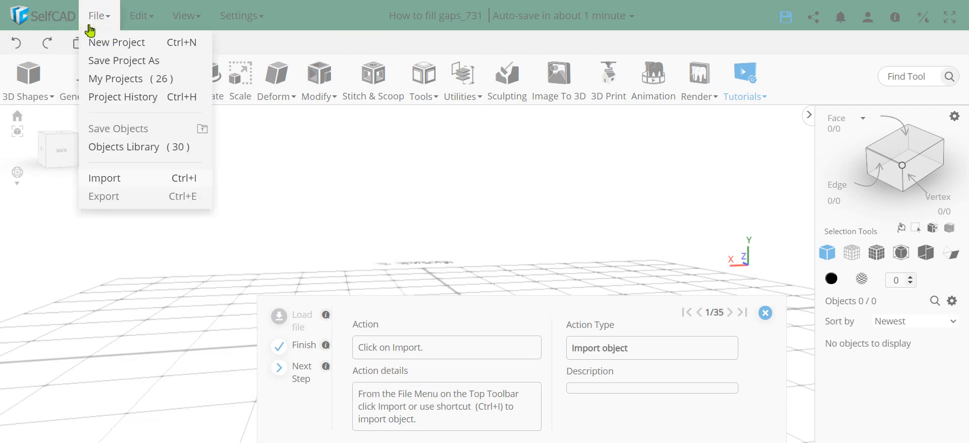
pyautogui.click(121, 181)
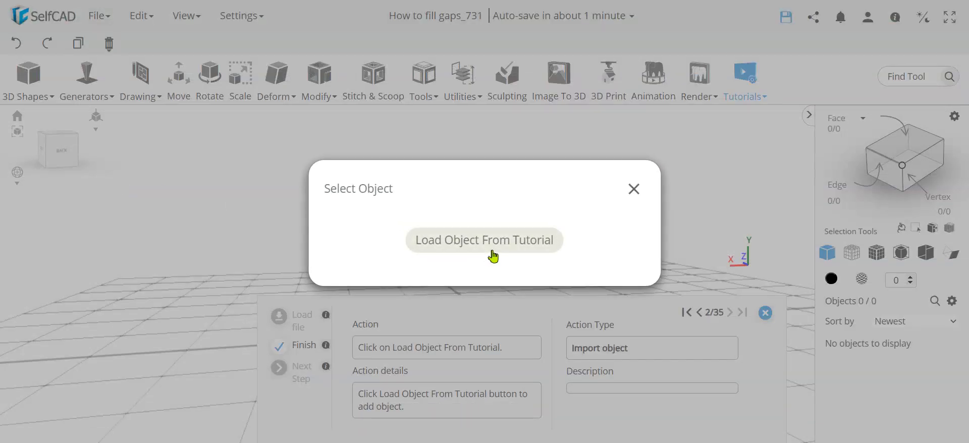
pyautogui.click(494, 254)
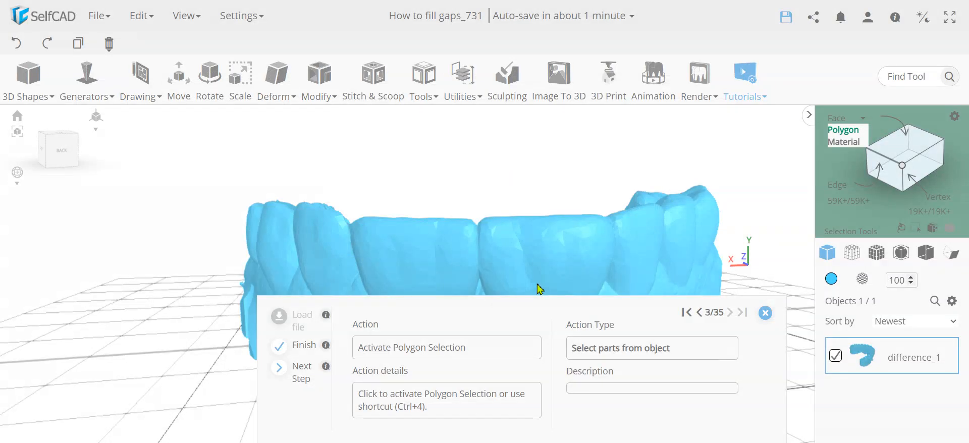
# - Activate polygon selection and enable Deep selection in its advanced settings
pyautogui.click(846, 130)
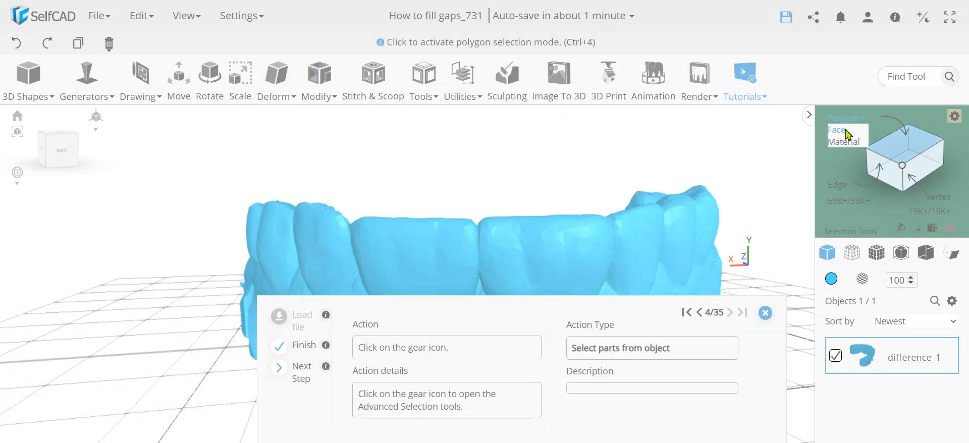
pyautogui.click(956, 117)
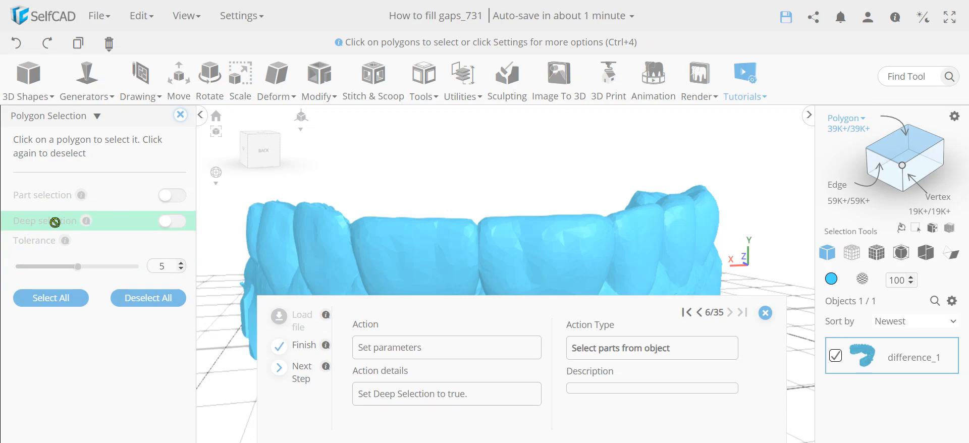
pyautogui.click(177, 225)
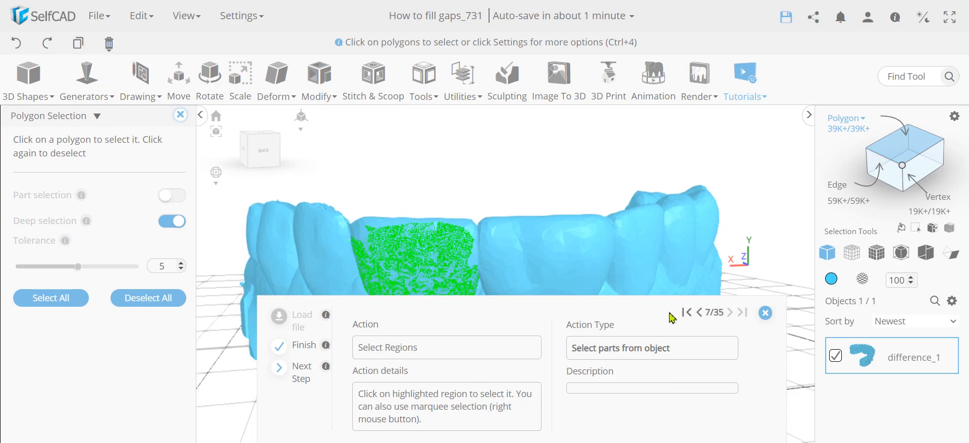
# - Select the highlighted region on the front tooth with polygon selection
pyautogui.click(427, 267)
pyautogui.click(427, 267)
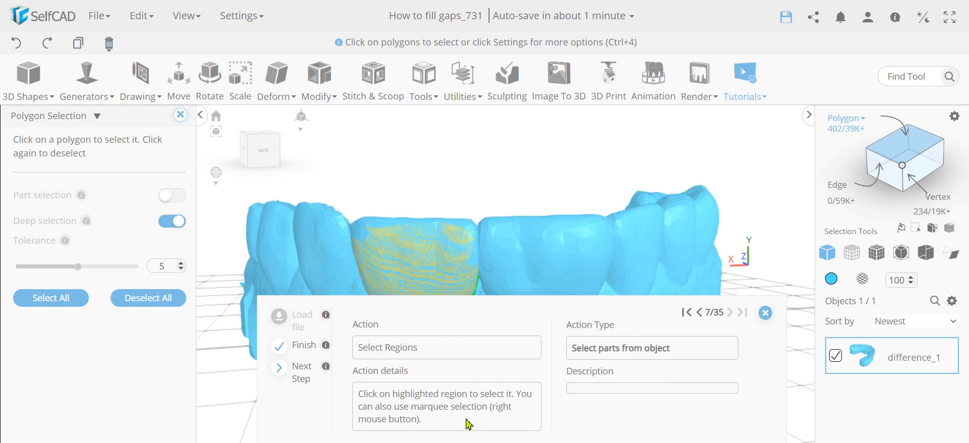
pyautogui.moveTo(523, 165); pyautogui.dragTo(526, 144)
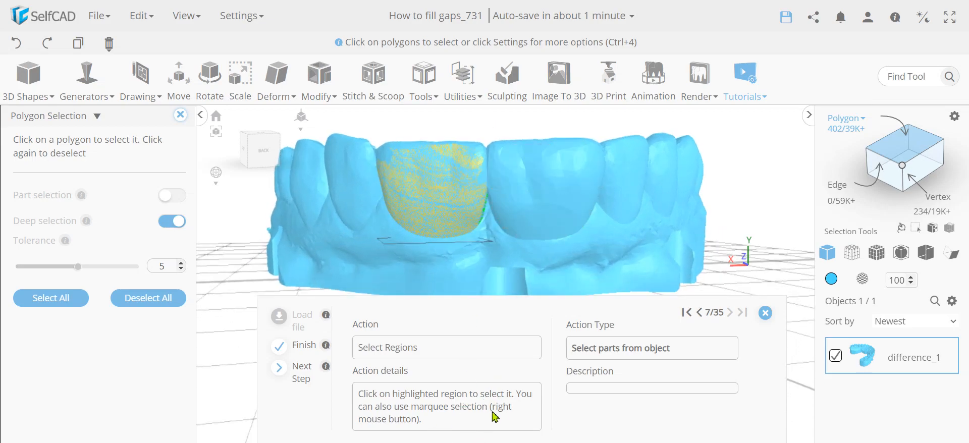
# - Add the highlighted region on the side of the front tooth to the polygon selection
pyautogui.moveTo(768, 198); pyautogui.dragTo(461, 249)
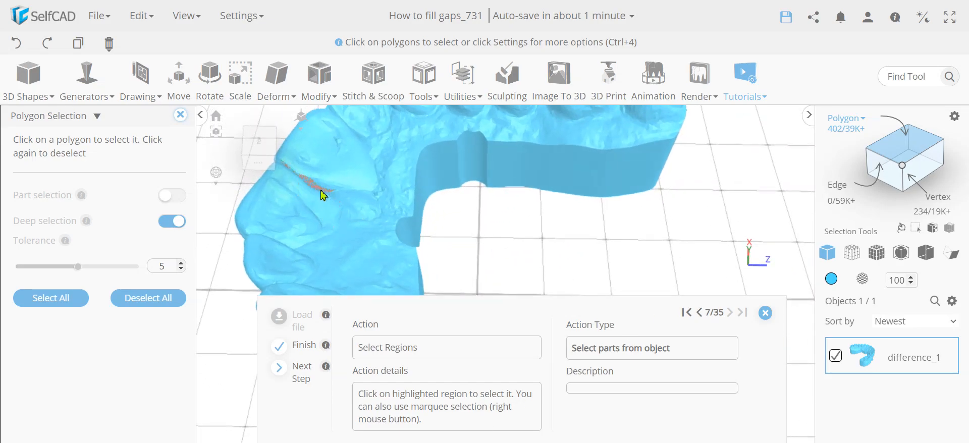
pyautogui.moveTo(560, 229); pyautogui.dragTo(787, 185)
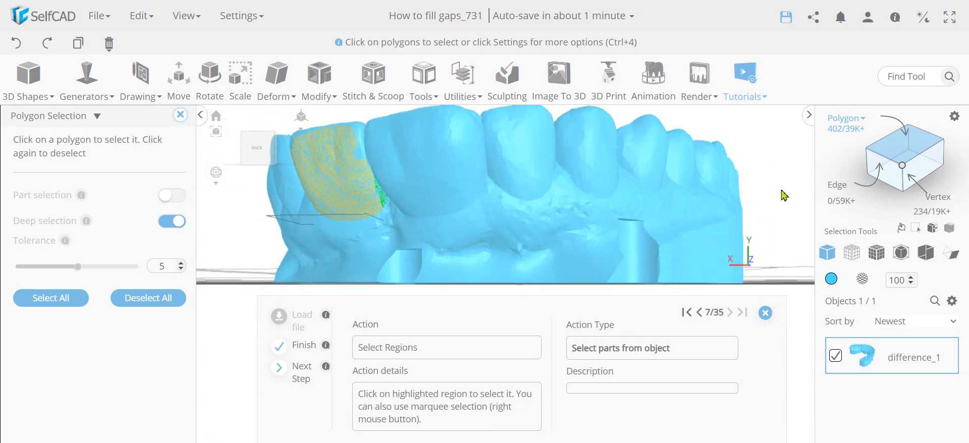
pyautogui.click(385, 209)
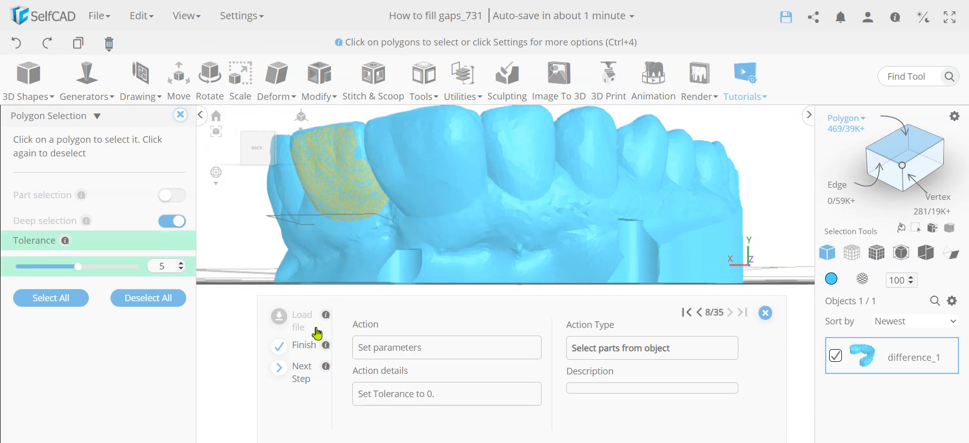
# - Set the selection Tolerance to 0 and deselect the highlighted region along the gum
pyautogui.moveTo(77, 269); pyautogui.dragTo(4, 276)
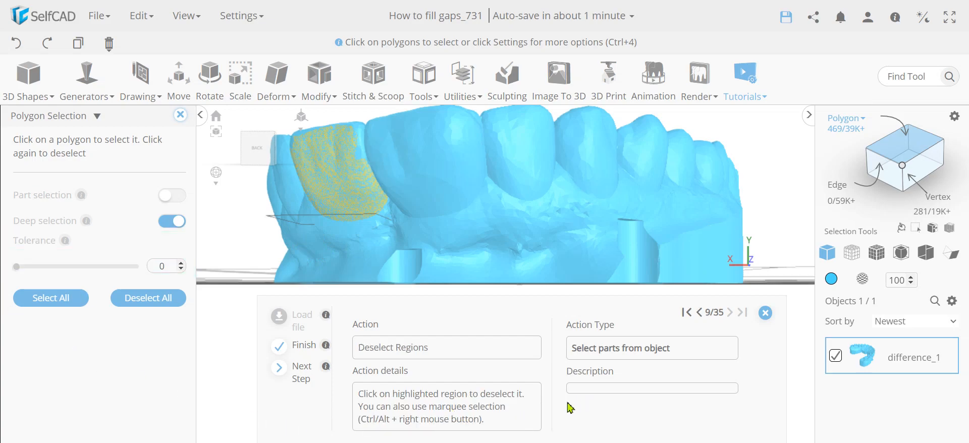
pyautogui.moveTo(758, 206); pyautogui.dragTo(443, 251, button='right')
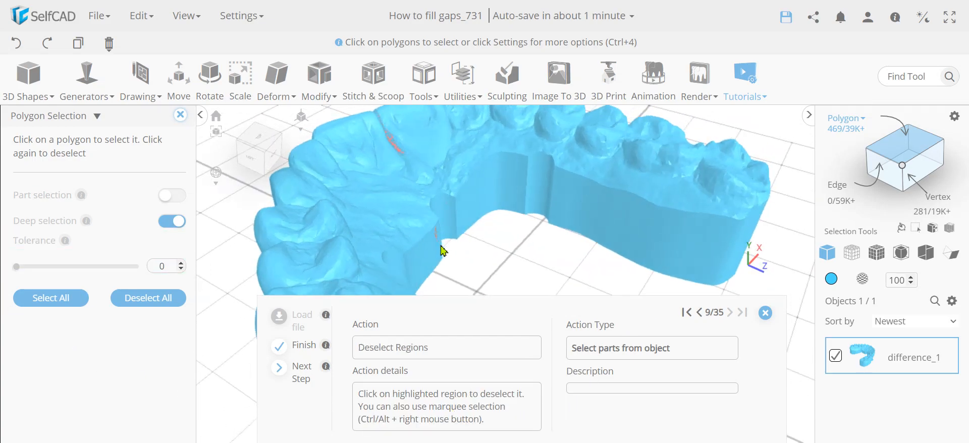
pyautogui.scroll(-3, 489, 275)
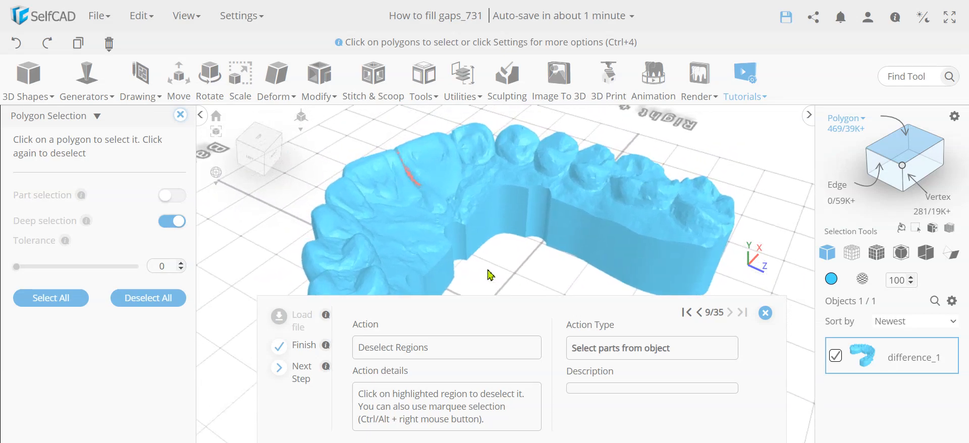
pyautogui.keyDown('ctrl'); pyautogui.moveTo(450, 219); pyautogui.dragTo(383, 141, button='right'); pyautogui.keyUp('ctrl')
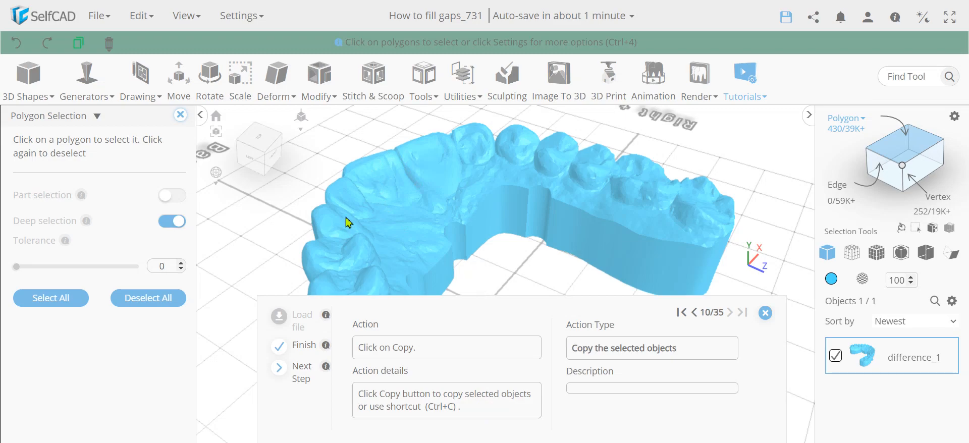
# - Copy the selected tooth polygons into a new object
pyautogui.moveTo(250, 255); pyautogui.dragTo(648, 207, button='right')
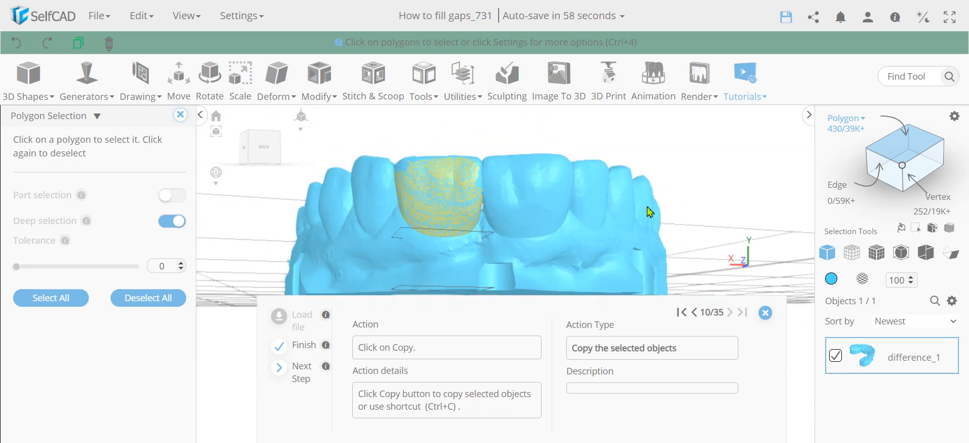
pyautogui.click(78, 43)
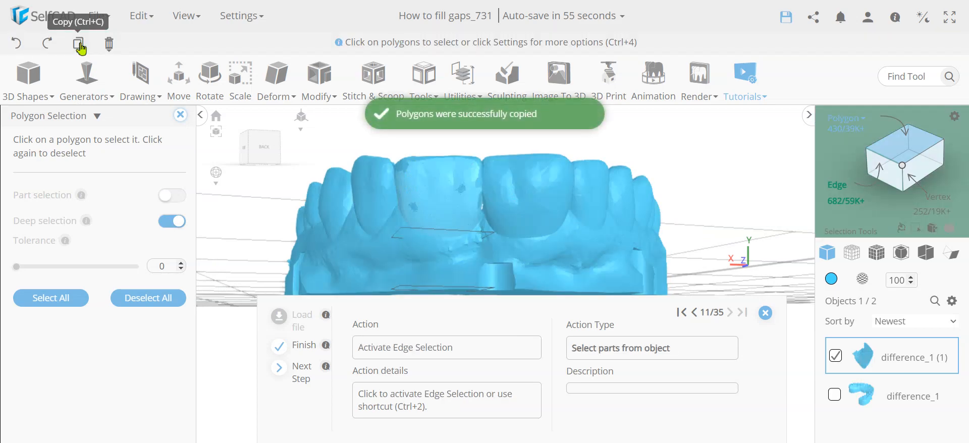
# - Switch to edge selection, select the loose edges of the copy, and copy them into a profile
pyautogui.click(836, 187)
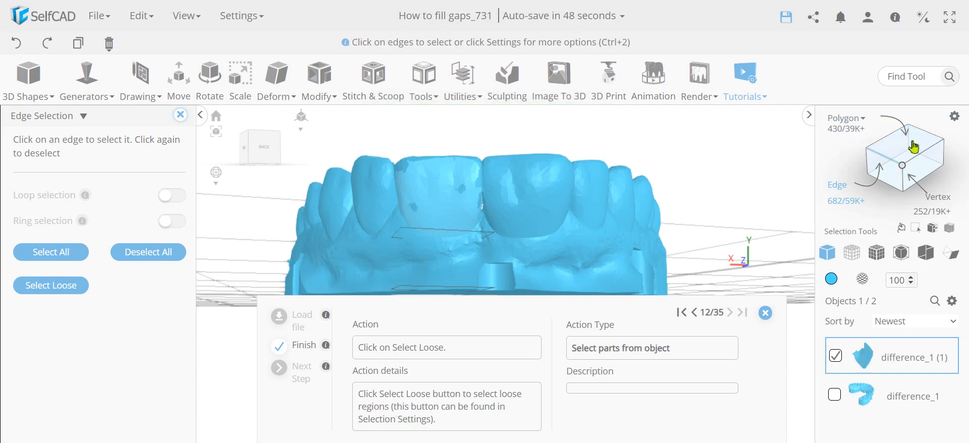
pyautogui.click(61, 295)
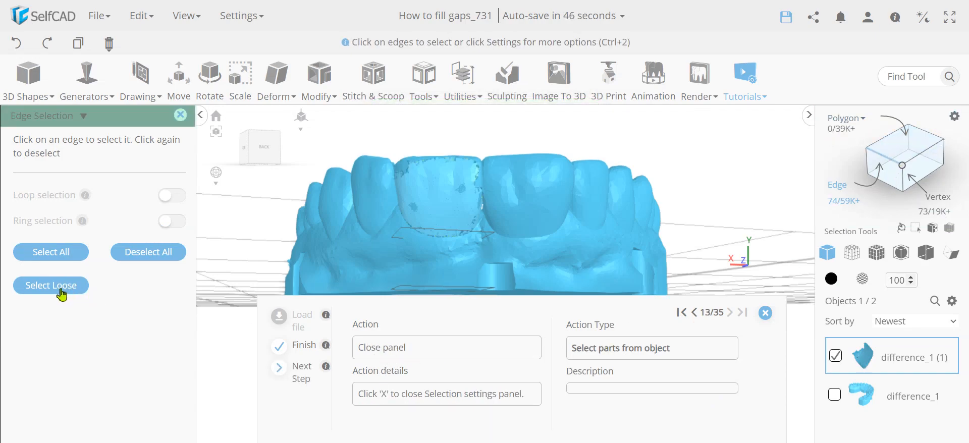
pyautogui.click(178, 119)
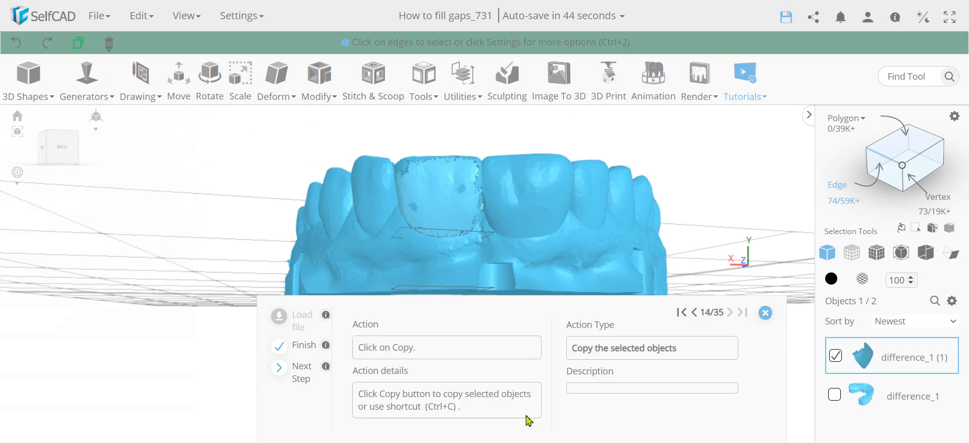
pyautogui.click(78, 43)
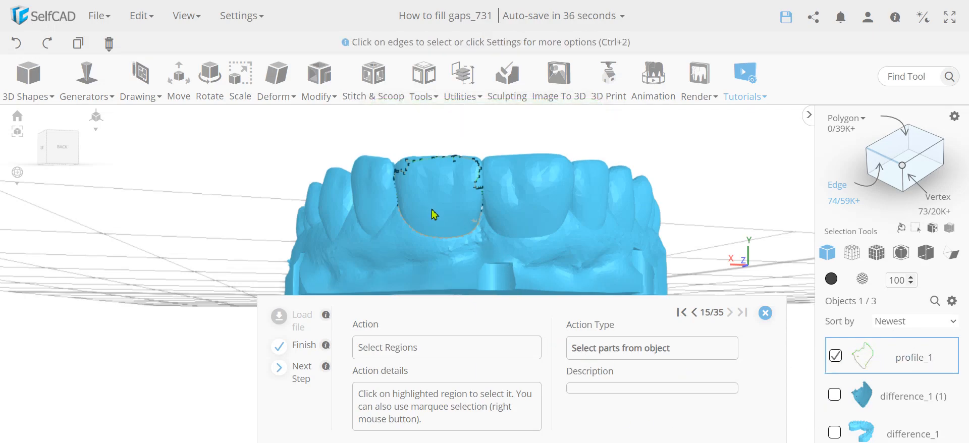
# - Select the upper portion of the copied profile's edges around the tooth
pyautogui.scroll(2, 436, 214)
pyautogui.moveTo(192, 257); pyautogui.dragTo(469, 242)
pyautogui.scroll(5, 471, 248)
pyautogui.scroll(-3, 518, 257)
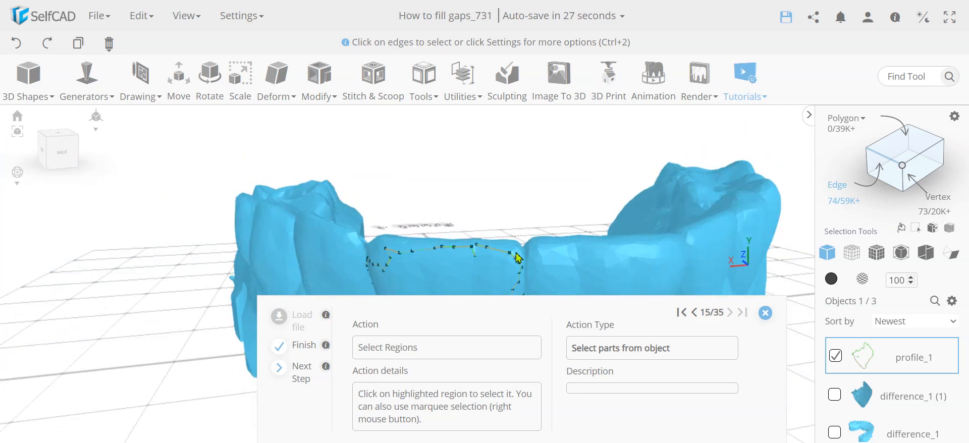
pyautogui.scroll(-5, 518, 258)
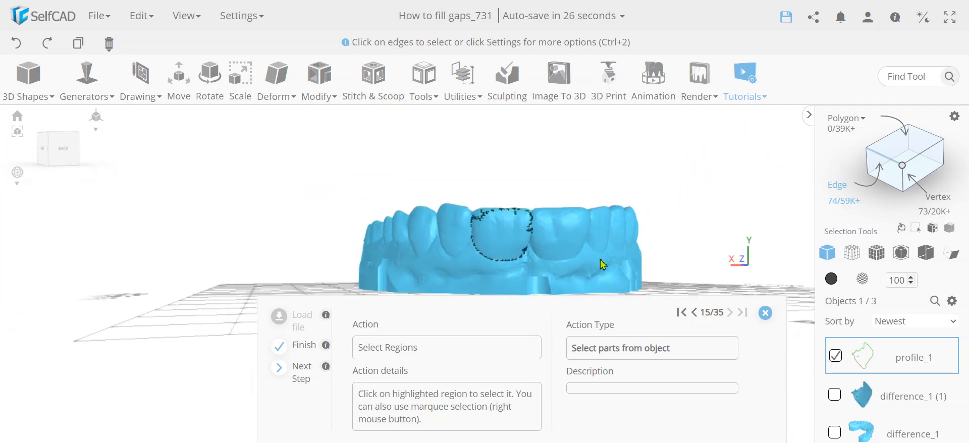
pyautogui.moveTo(587, 269); pyautogui.dragTo(414, 201, button='right')
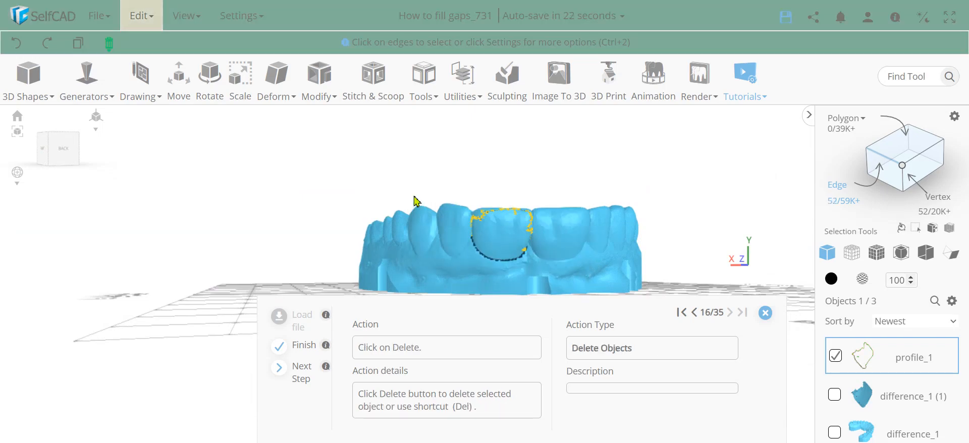
# - Delete the selected upper edges so only the curve along the gum remains
pyautogui.moveTo(414, 201); pyautogui.dragTo(247, 260)
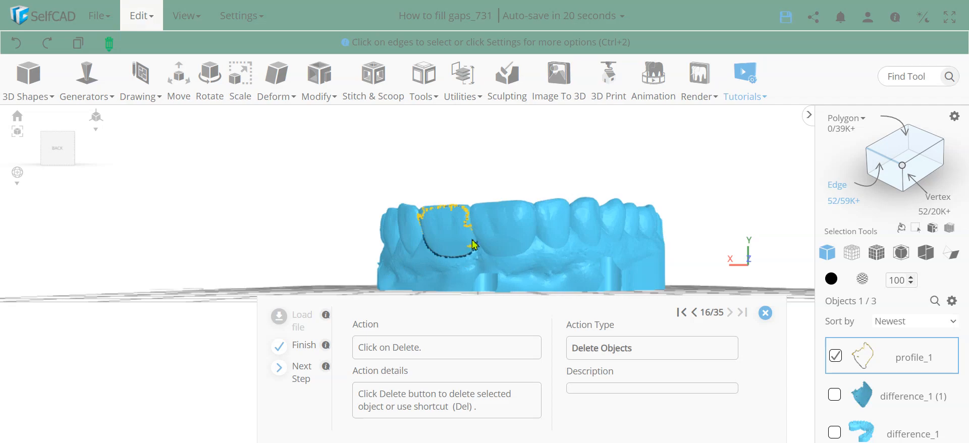
pyautogui.moveTo(409, 232); pyautogui.dragTo(577, 298)
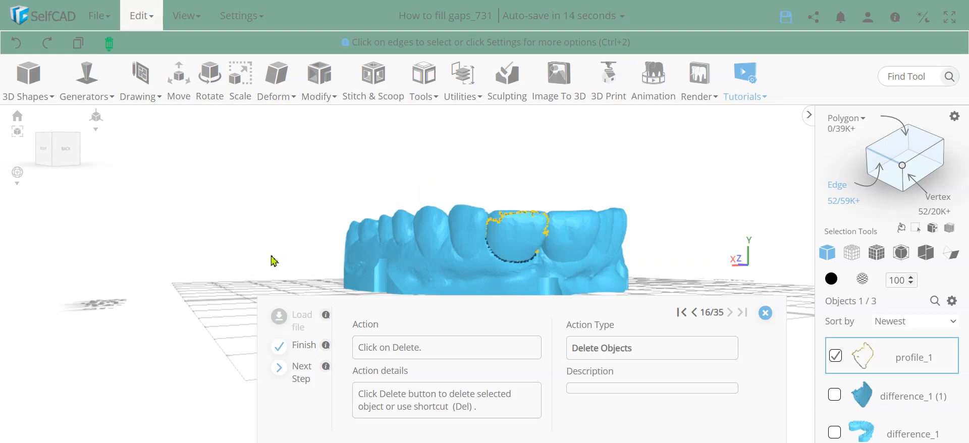
pyautogui.moveTo(273, 260); pyautogui.dragTo(301, 257)
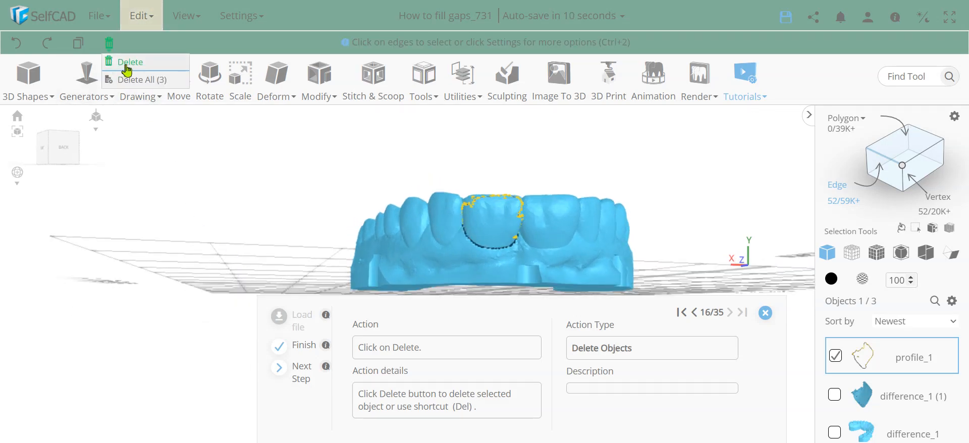
pyautogui.click(123, 65)
pyautogui.click(437, 292)
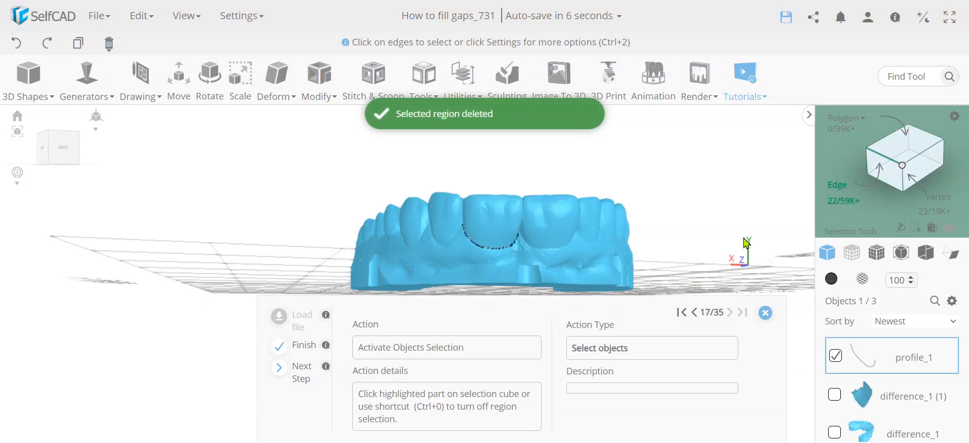
# - Turn off region selection and start a 3D Sketch with the Circle tool
pyautogui.click(835, 192)
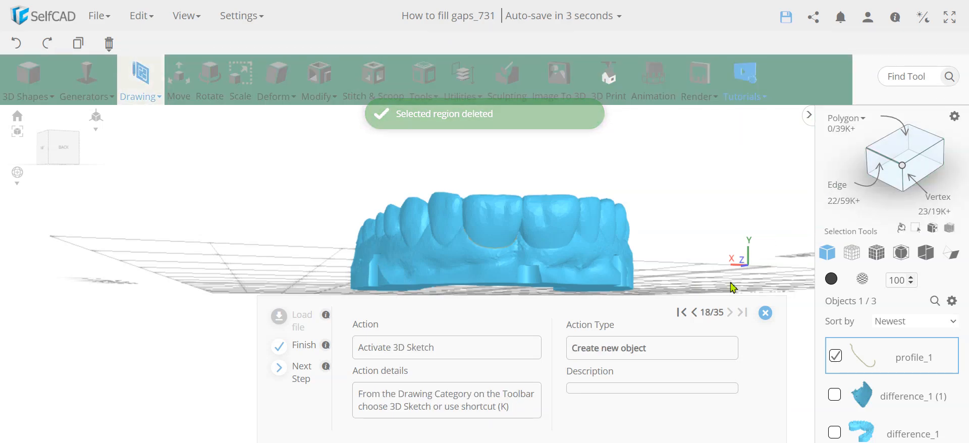
pyautogui.click(144, 82)
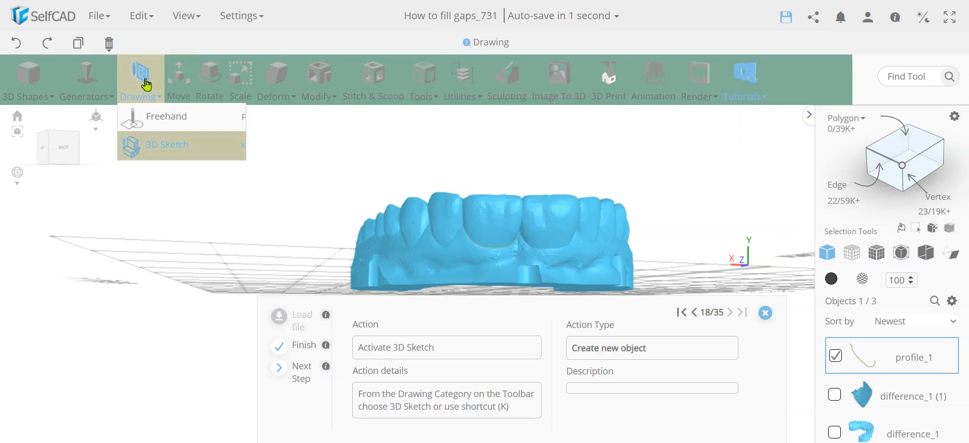
pyautogui.click(163, 149)
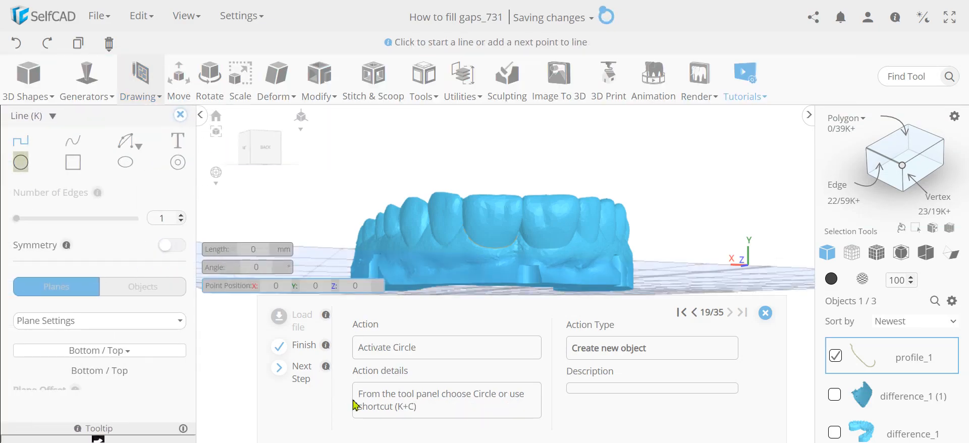
pyautogui.click(20, 162)
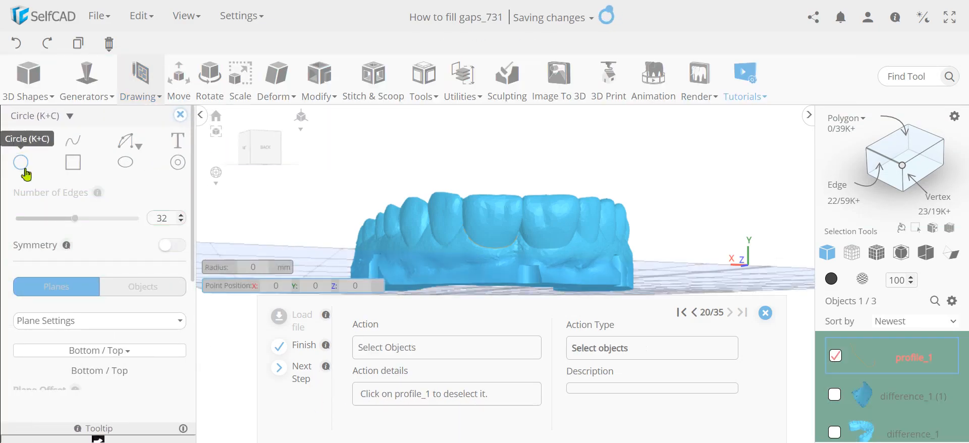
# - Deselect profile_1, draw a circle of radius 2 mm on the ground plane, and close the sketch
pyautogui.click(835, 356)
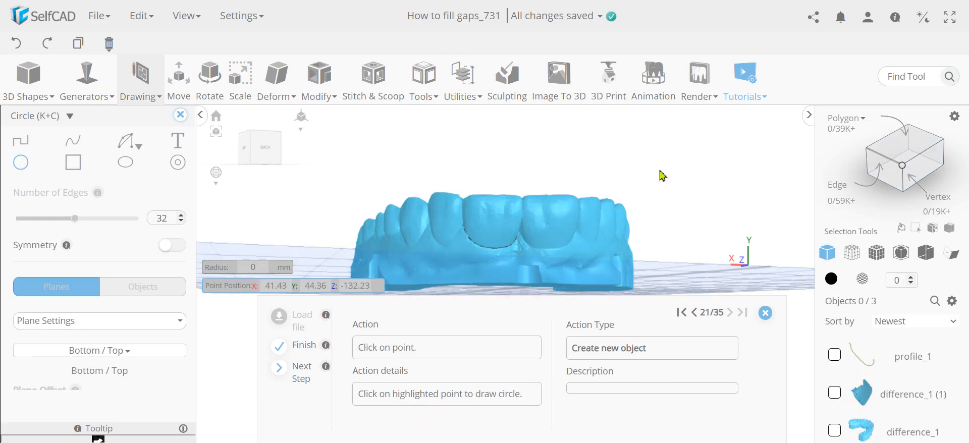
pyautogui.moveTo(646, 178); pyautogui.dragTo(732, 148)
pyautogui.moveTo(730, 144); pyautogui.dragTo(736, 147, button='right')
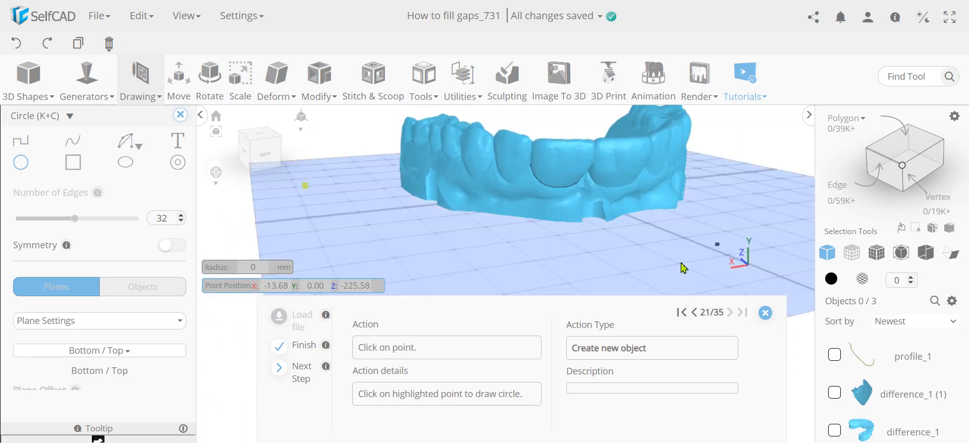
pyautogui.click(308, 189)
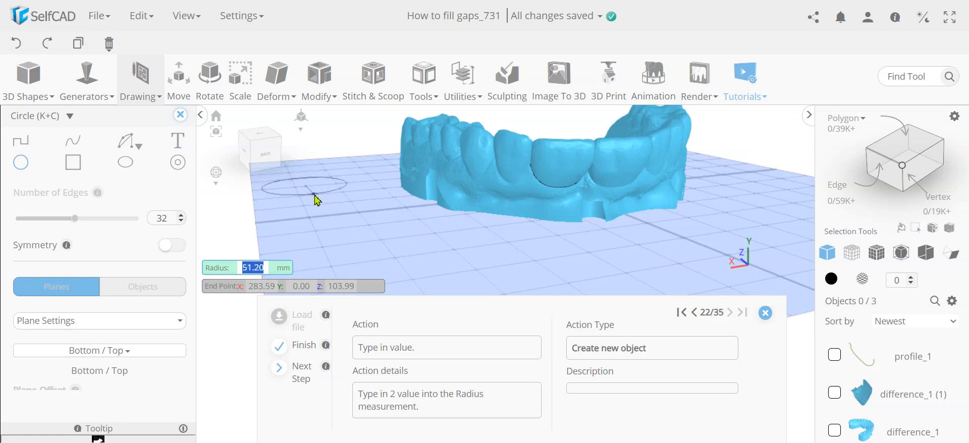
pyautogui.write('2')
pyautogui.press('Return')
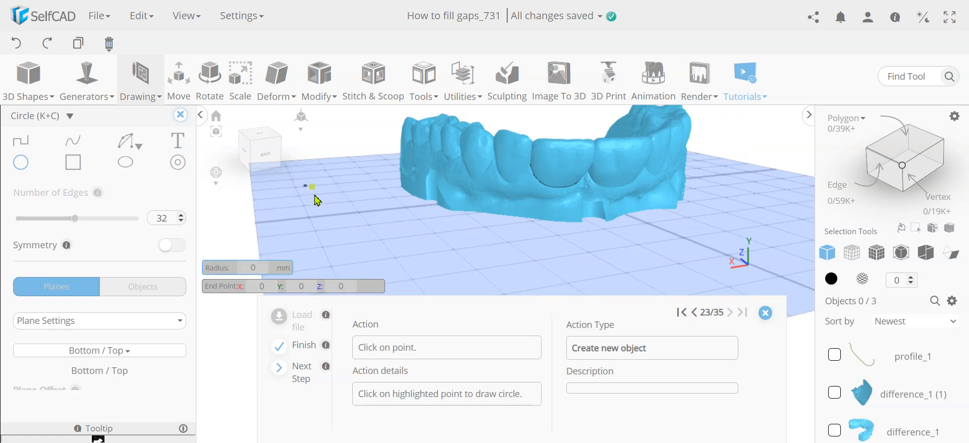
pyautogui.click(315, 195)
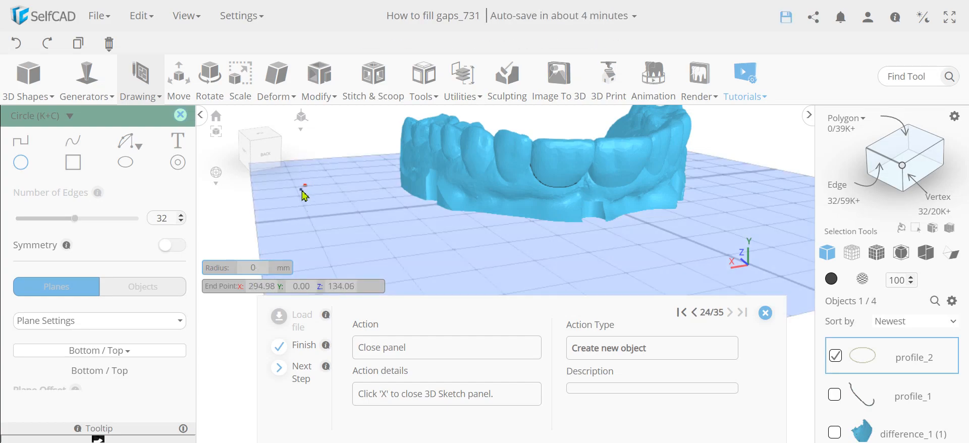
pyautogui.click(179, 118)
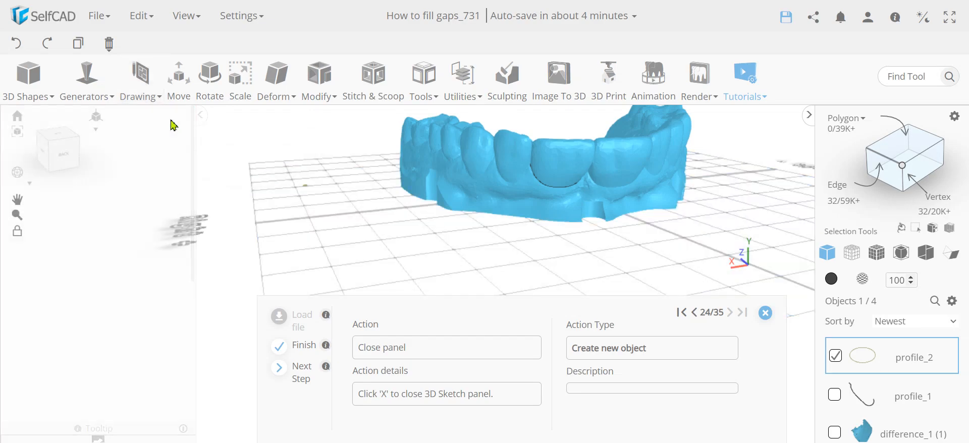
# - Select both profiles and sweep the circle along the curve with Follow Path in Extrude mode
pyautogui.click(836, 396)
pyautogui.click(424, 81)
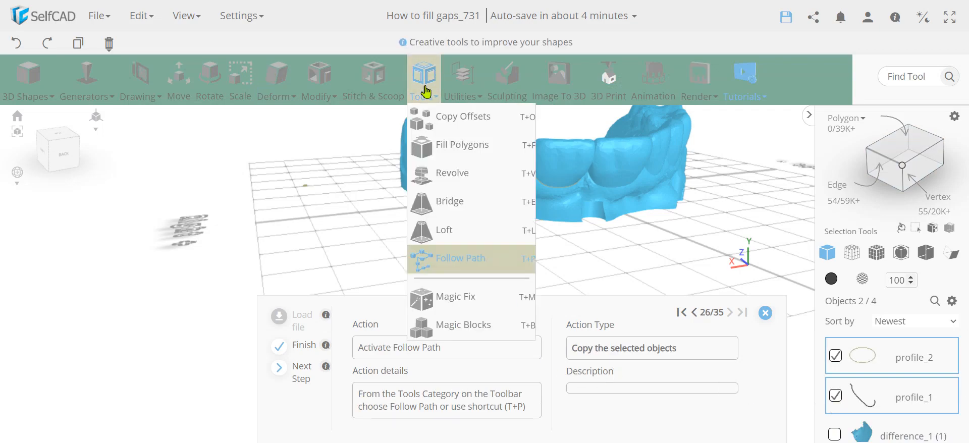
pyautogui.click(472, 260)
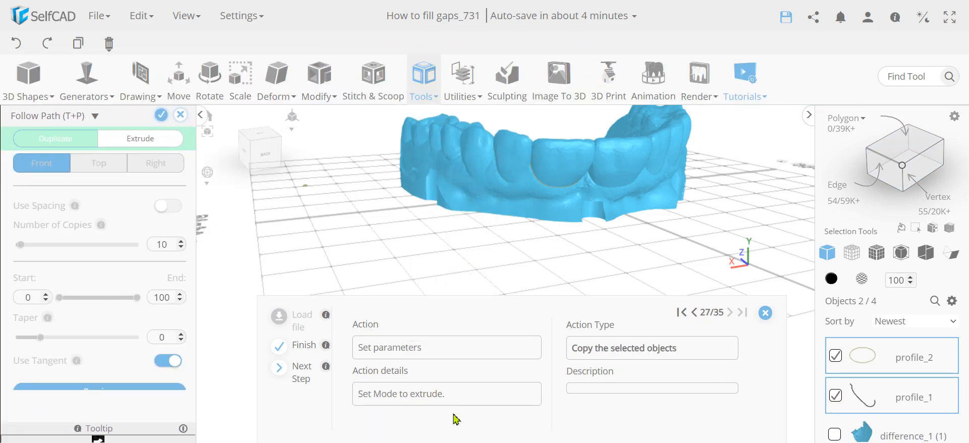
pyautogui.click(140, 139)
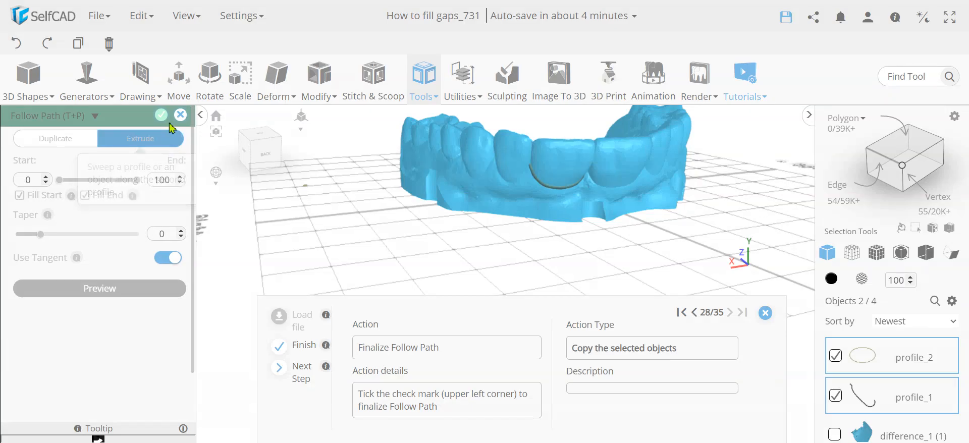
pyautogui.click(161, 117)
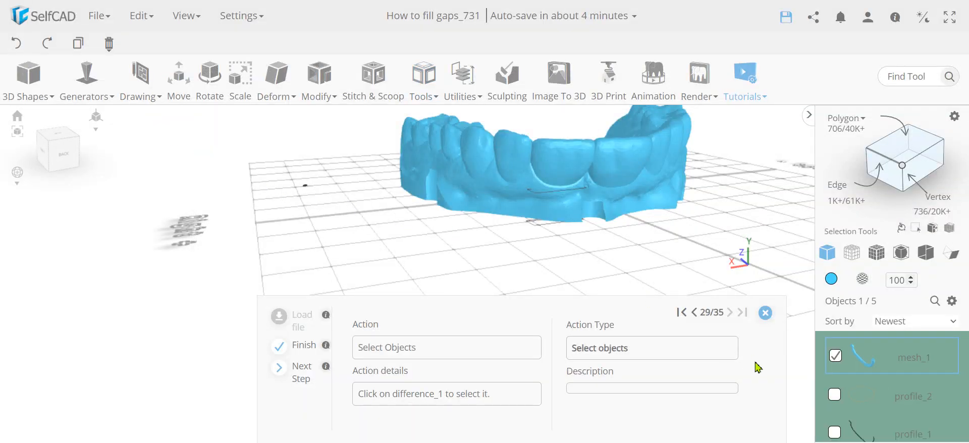
# - Select difference_1 and subtract the swept mesh_1 from it with the Stitch & Scoop Difference tool
pyautogui.scroll(-2, 908, 373)
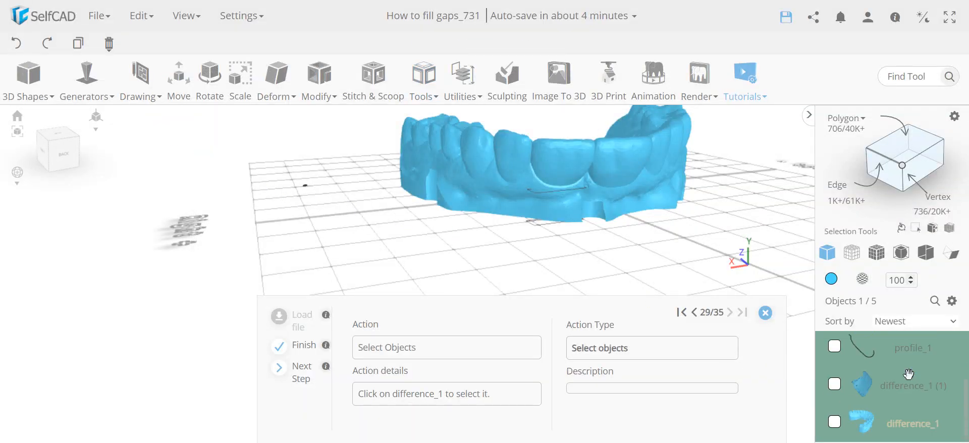
pyautogui.click(835, 424)
pyautogui.click(373, 74)
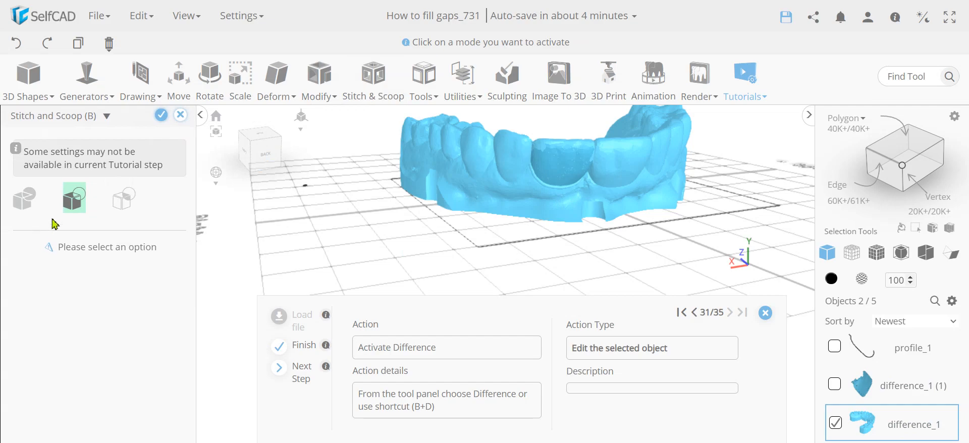
pyautogui.click(75, 199)
pyautogui.click(81, 267)
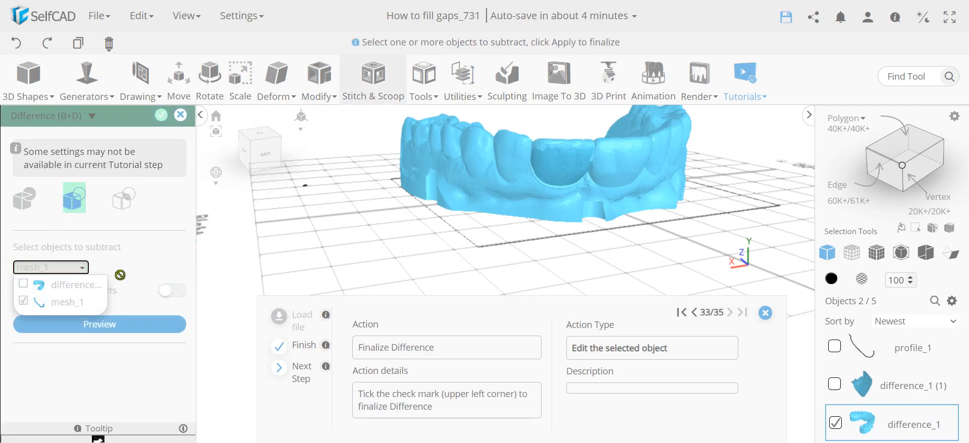
pyautogui.click(161, 115)
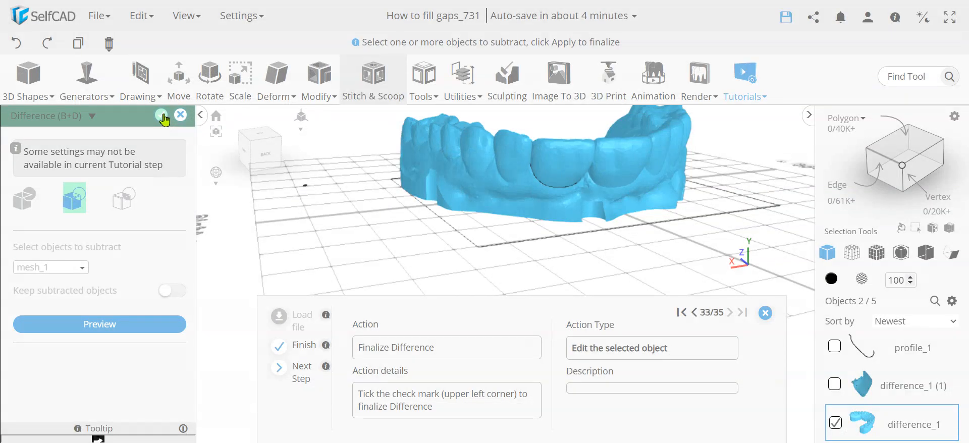
pyautogui.click(162, 116)
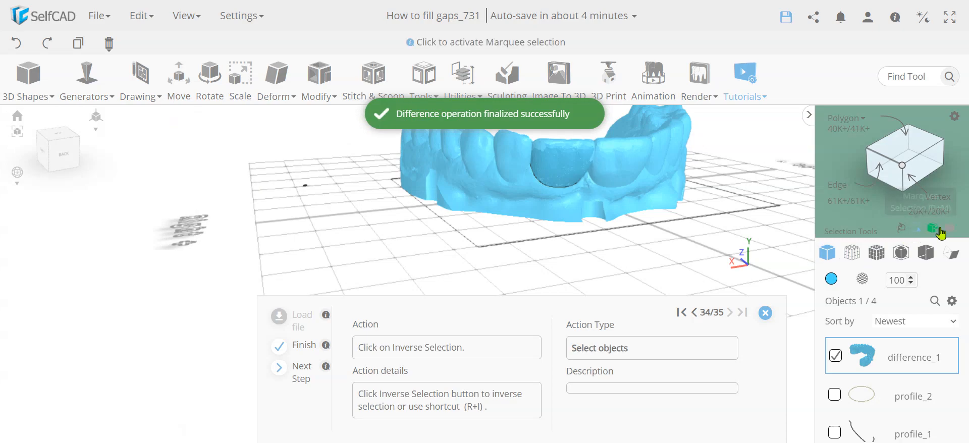
# - Invert the selection and delete the leftover difference_1 (1), profile_1 and profile_2 objects
pyautogui.click(932, 230)
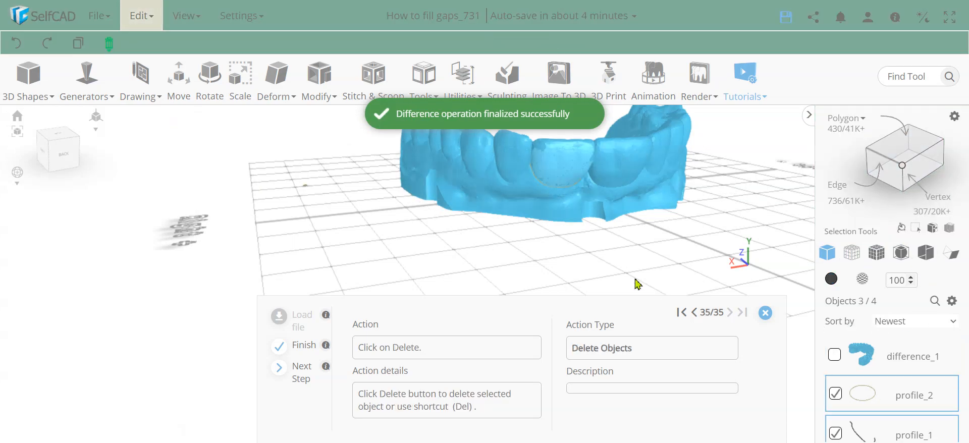
pyautogui.moveTo(108, 44)
pyautogui.click(120, 61)
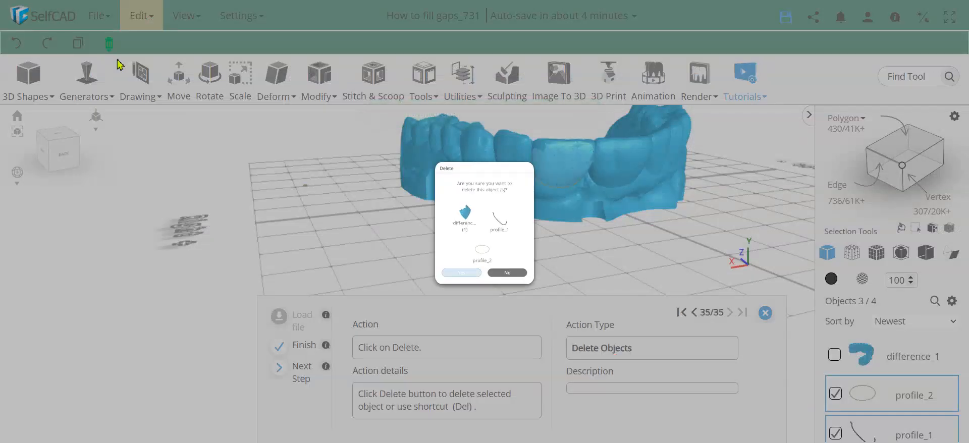
pyautogui.click(461, 326)
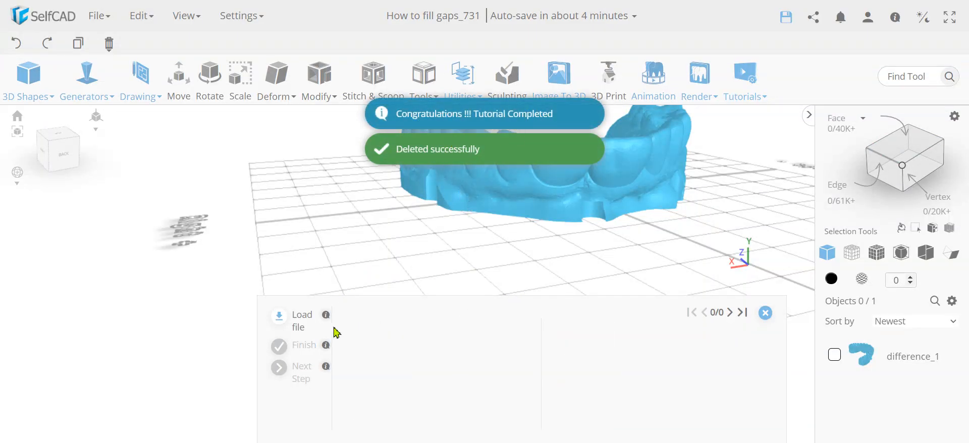
# - Close the tutorial panel and inspect the filled tooth and carved gum groove up close
pyautogui.click(764, 318)
pyautogui.moveTo(532, 202); pyautogui.dragTo(516, 258, button='right')
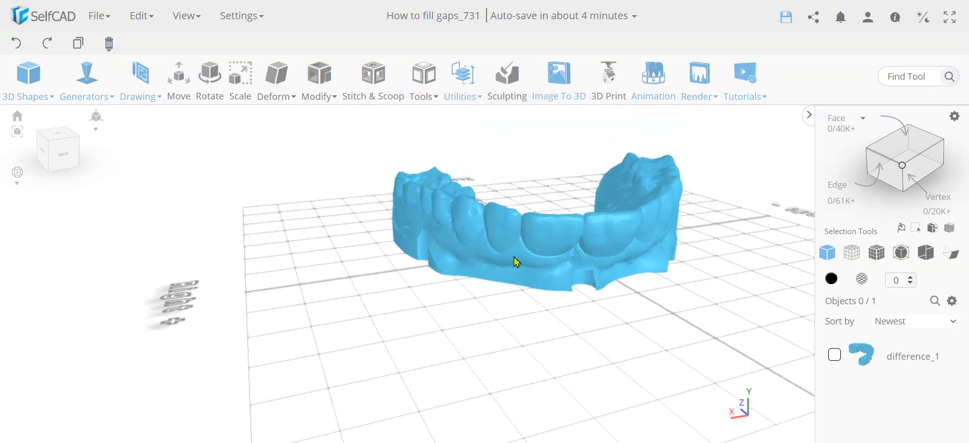
pyautogui.moveTo(518, 292); pyautogui.dragTo(526, 261)
pyautogui.scroll(1, 553, 187)
pyautogui.scroll(6, 554, 191)
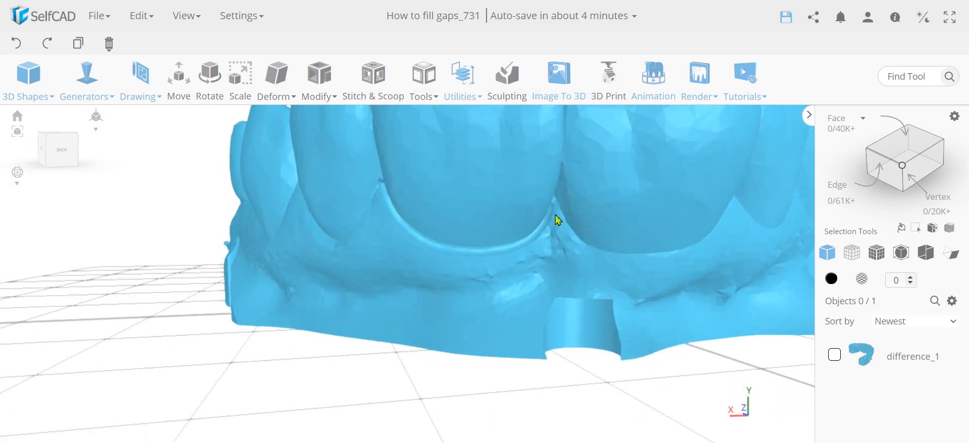
pyautogui.scroll(-4, 535, 222)
pyautogui.moveTo(534, 222); pyautogui.dragTo(522, 243)
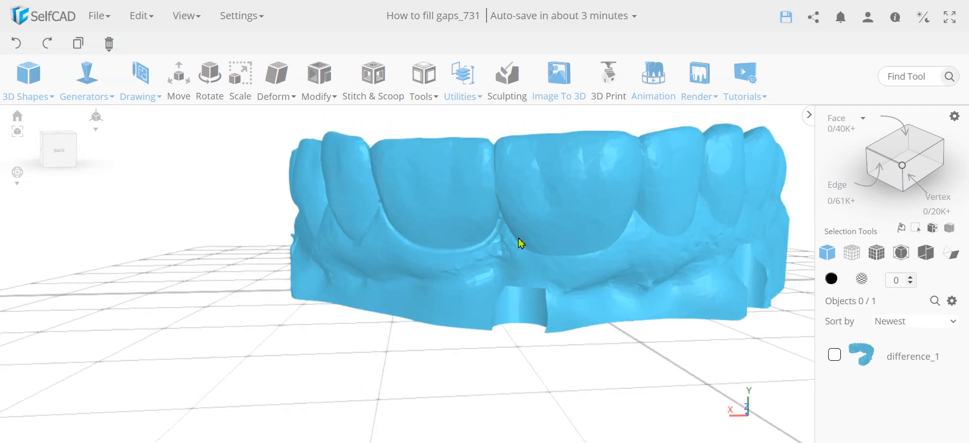